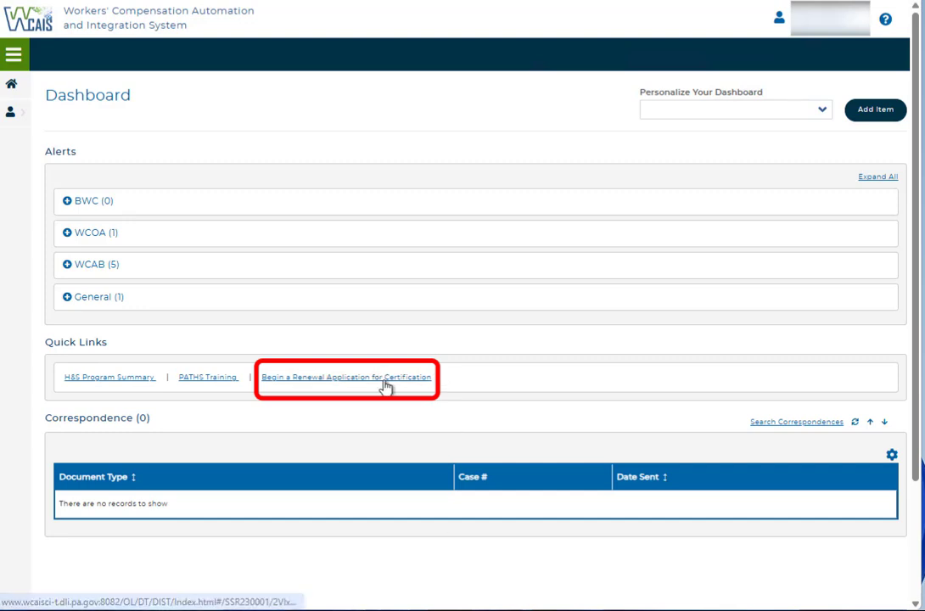
Step: Begin a renewal application for certification from the dashboard
{"action": "left_click", "coordinate": [384, 379]}
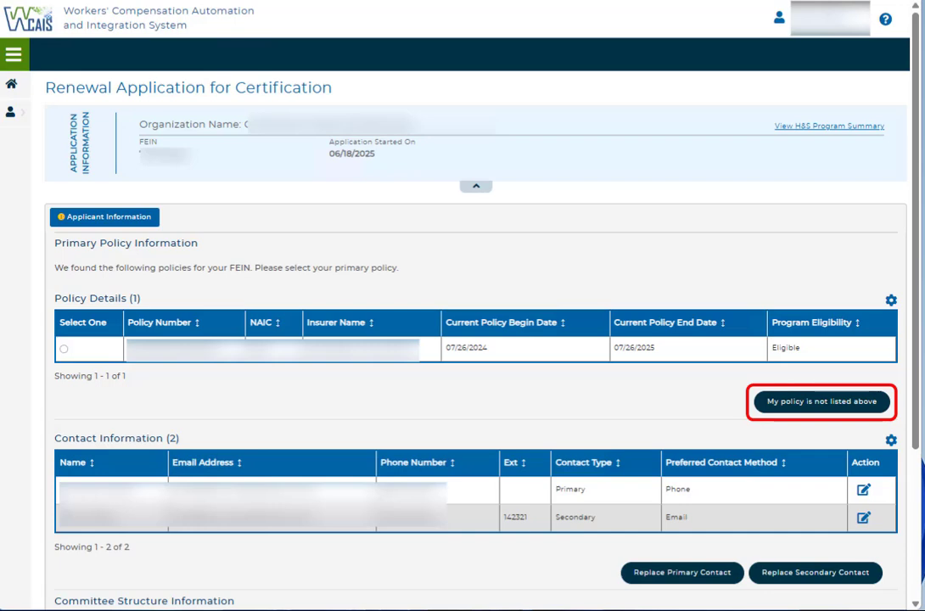
Step: View the entry form for an unlisted policy and the primary contact's edit form, closing each without changes
{"action": "left_click", "coordinate": [768, 405]}
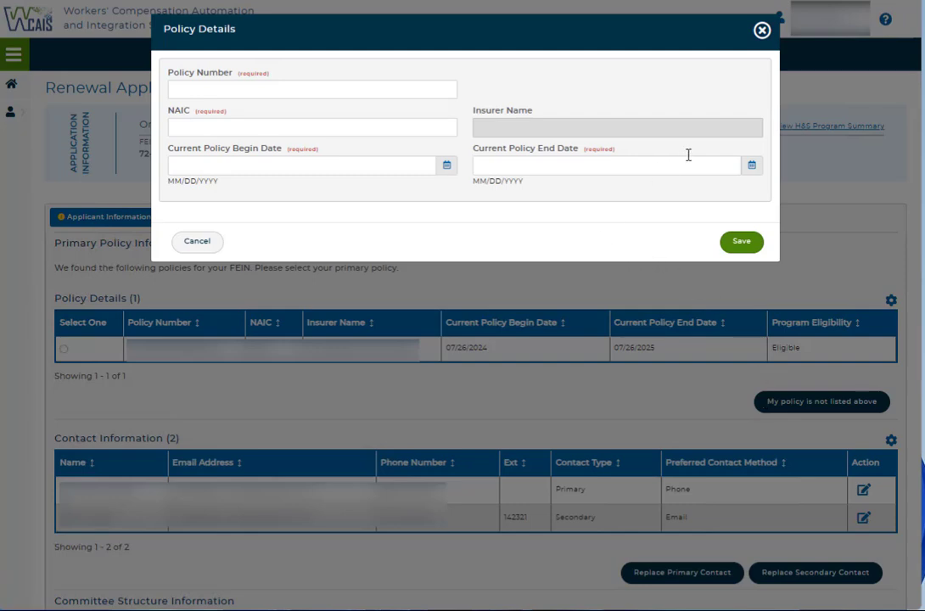
{"action": "left_click", "coordinate": [762, 33]}
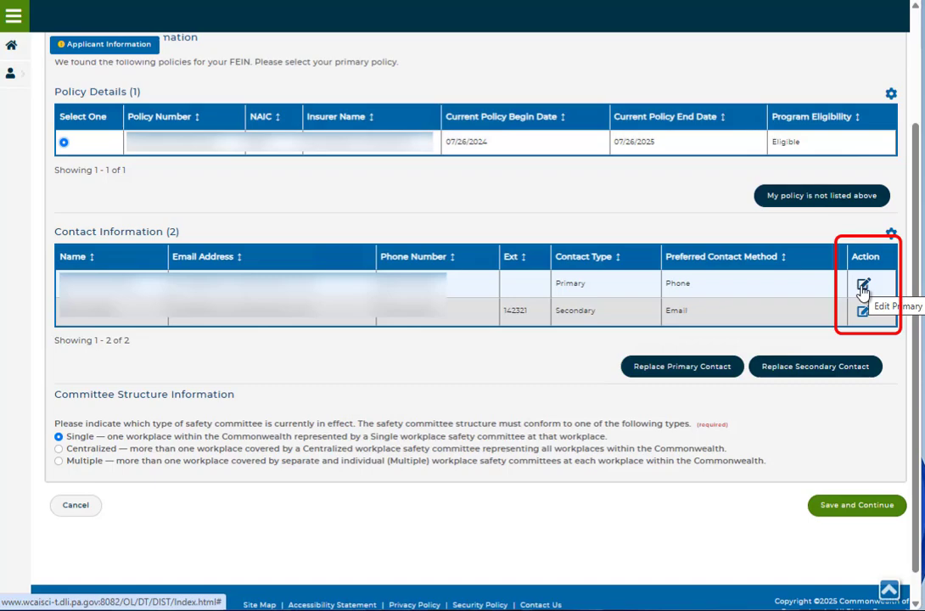
{"action": "left_click", "coordinate": [864, 286]}
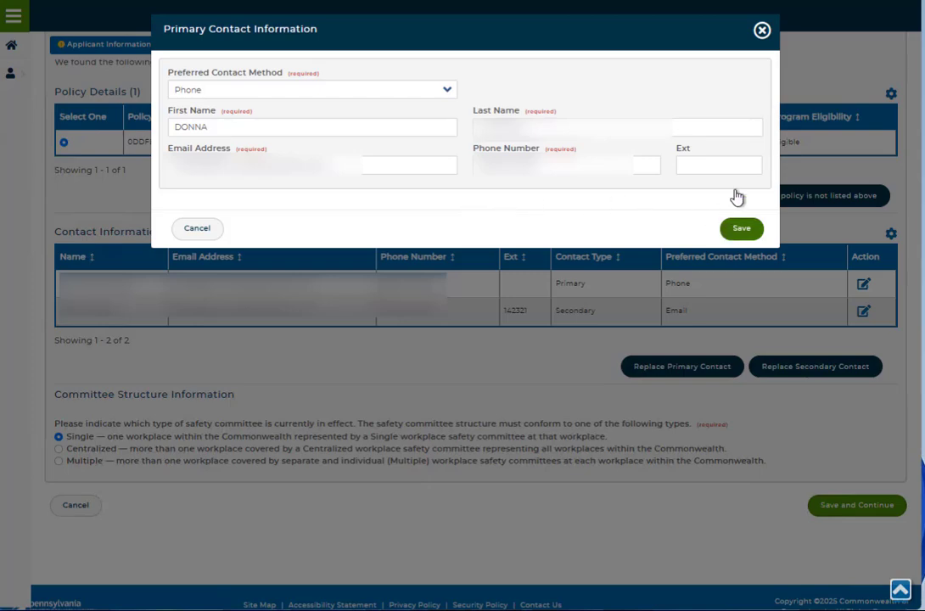
{"action": "left_click", "coordinate": [763, 31]}
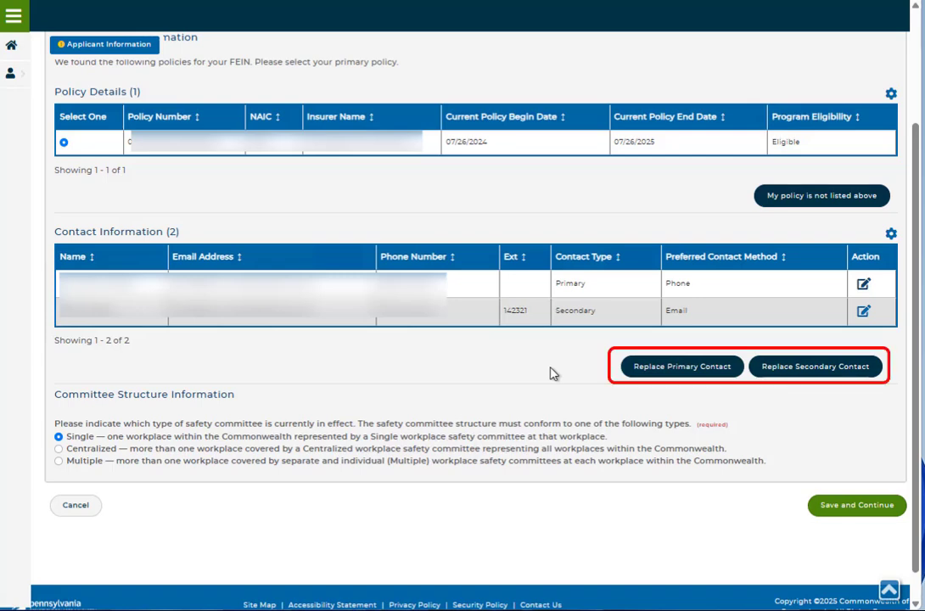
Step: Start replacing the secondary contact, with Phone as the preferred contact method, and enter the new contact's first and last name
{"action": "left_click", "coordinate": [846, 371]}
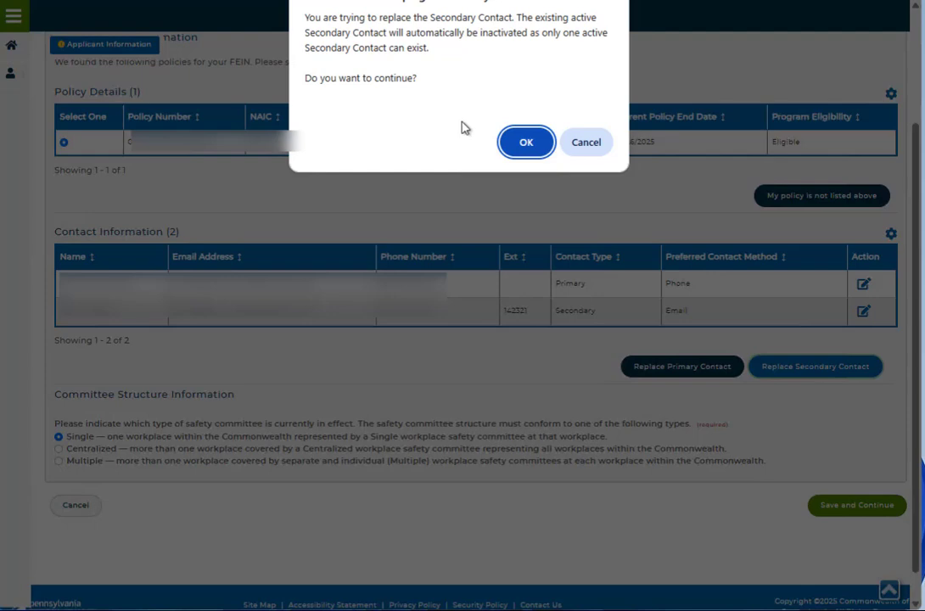
{"action": "left_click", "coordinate": [525, 143]}
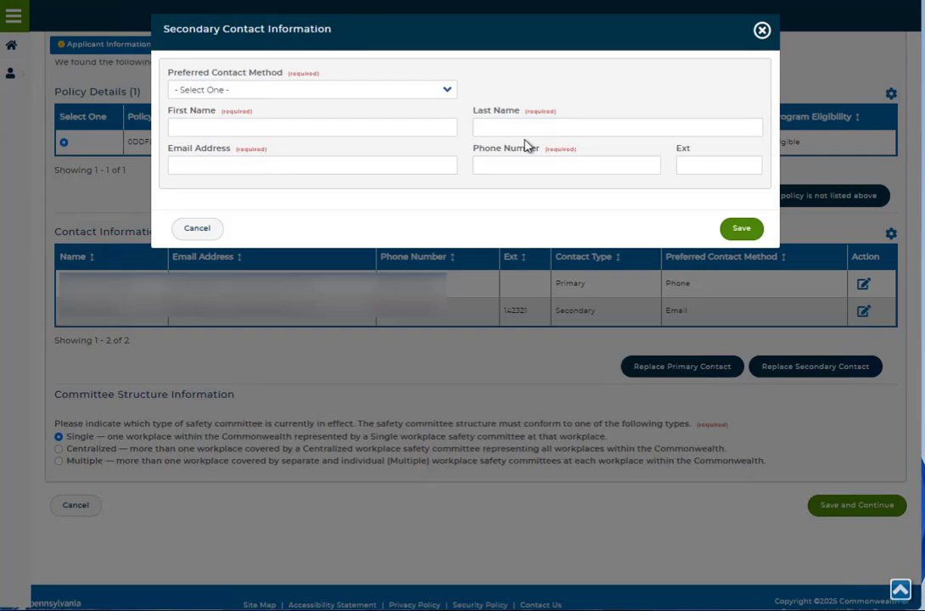
{"action": "left_click", "coordinate": [452, 92]}
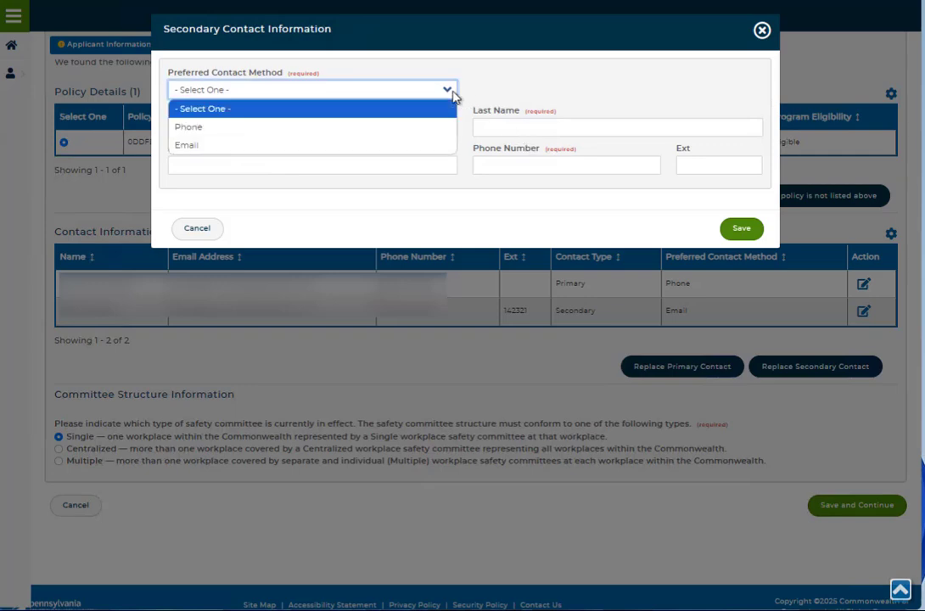
{"action": "left_click", "coordinate": [428, 127]}
{"action": "left_click", "coordinate": [415, 125]}
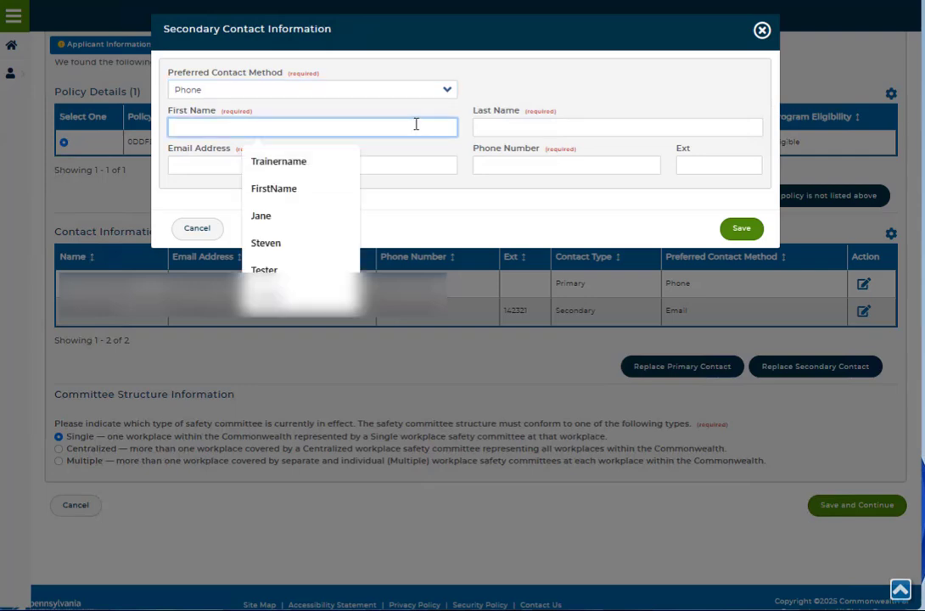
{"action": "type", "text": "Jane"}
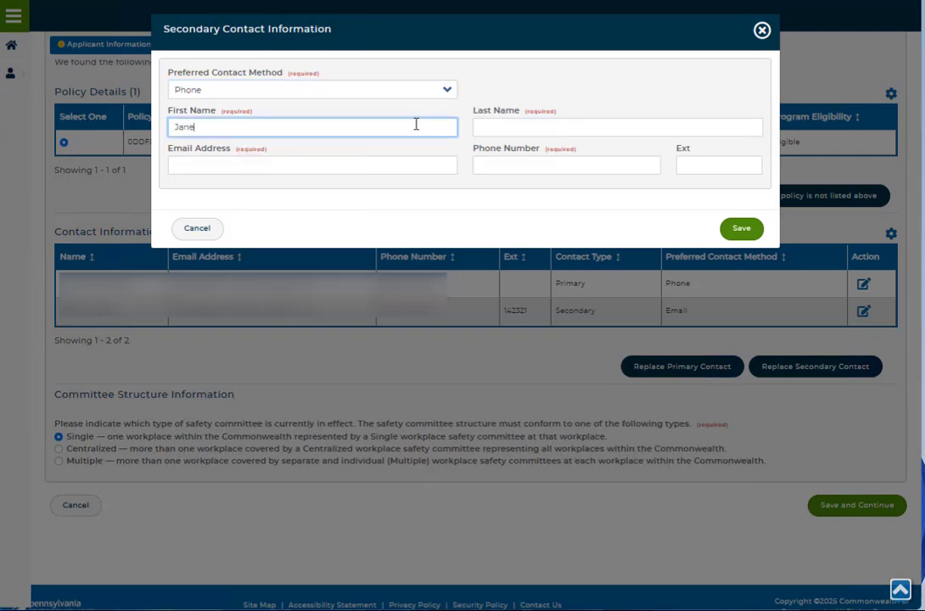
{"action": "left_click", "coordinate": [509, 129]}
{"action": "type", "text": "Doe"}
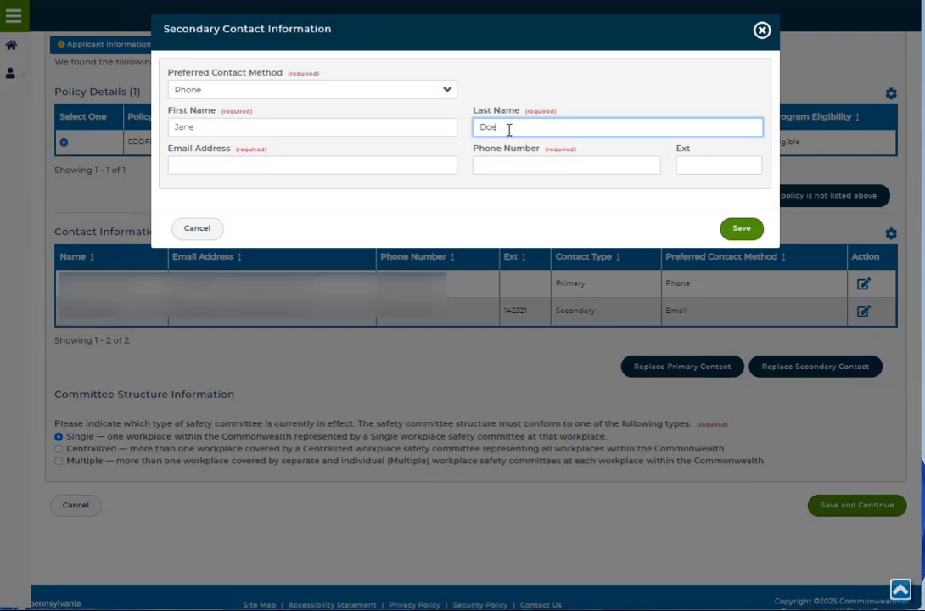
Step: Fill in the new secondary contact's email address and phone number, and save the contact
{"action": "left_click", "coordinate": [369, 168]}
{"action": "type", "text": "f"}
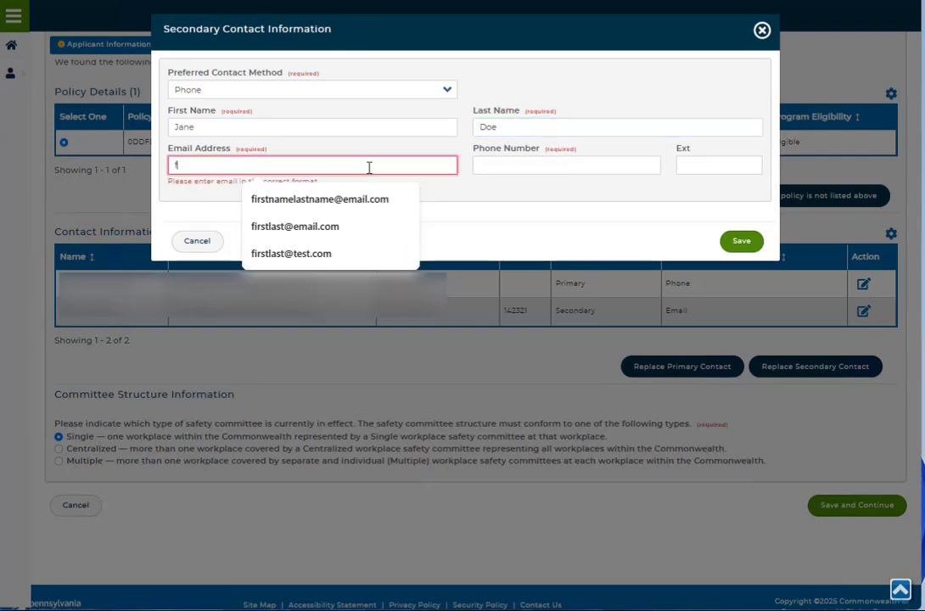
{"action": "type", "text": "isrtlast@"}
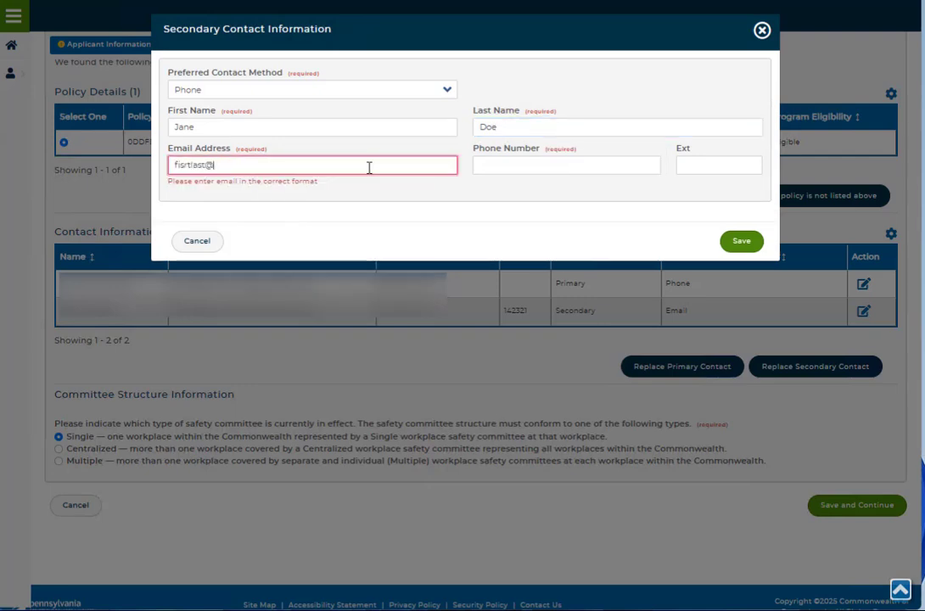
{"action": "type", "text": "email.com"}
{"action": "key", "text": "Tab"}
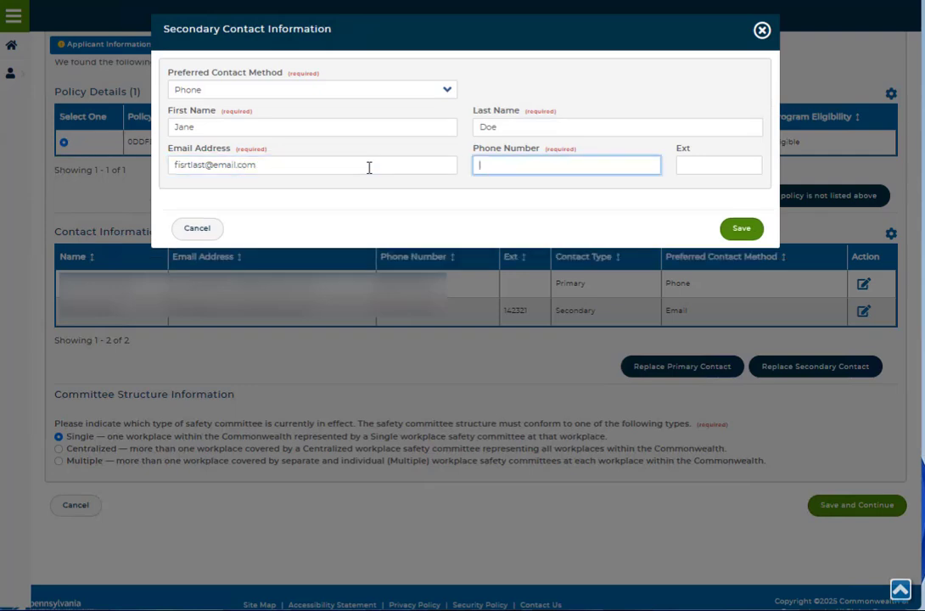
{"action": "type", "text": "(321)"}
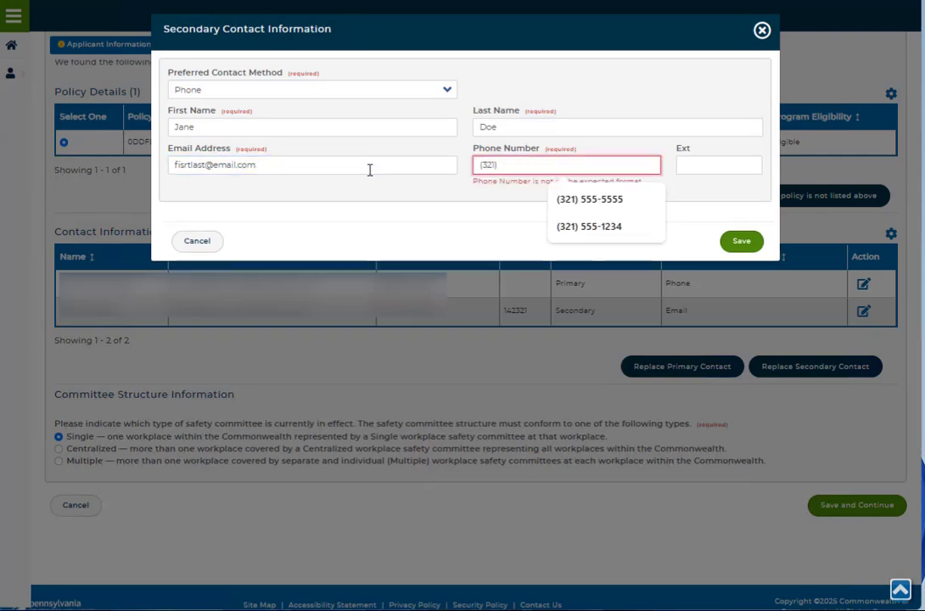
{"action": "left_click", "coordinate": [568, 202]}
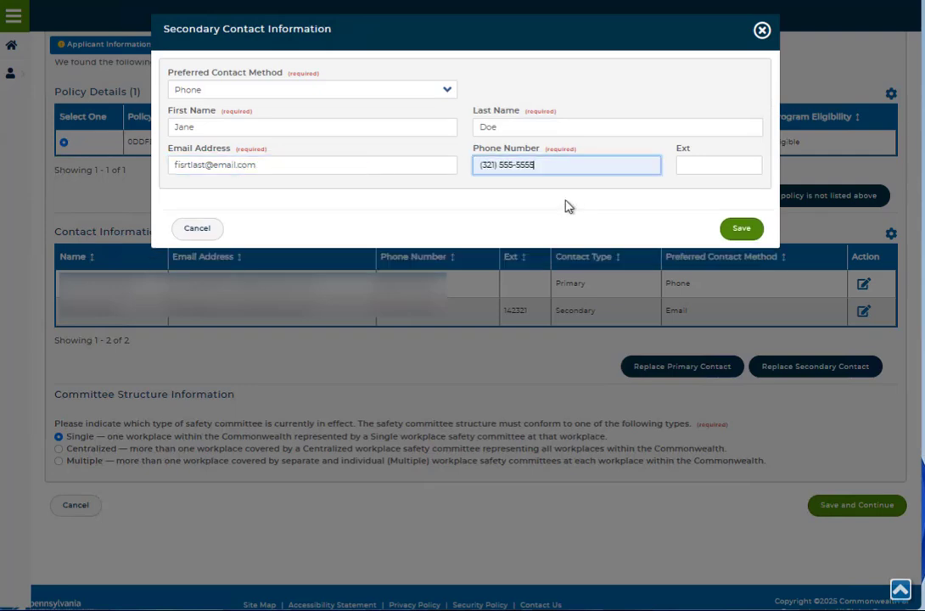
{"action": "left_click", "coordinate": [741, 229]}
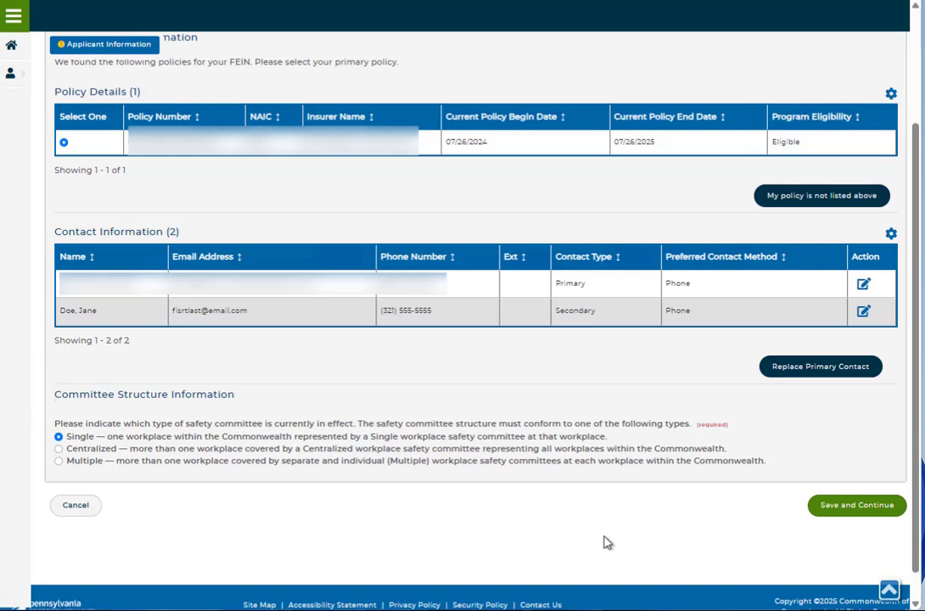
Step: Save the applicant information with the policy details confirmed, and answer Yes to having supplemental FEINs and/or policies
{"action": "left_click", "coordinate": [846, 510]}
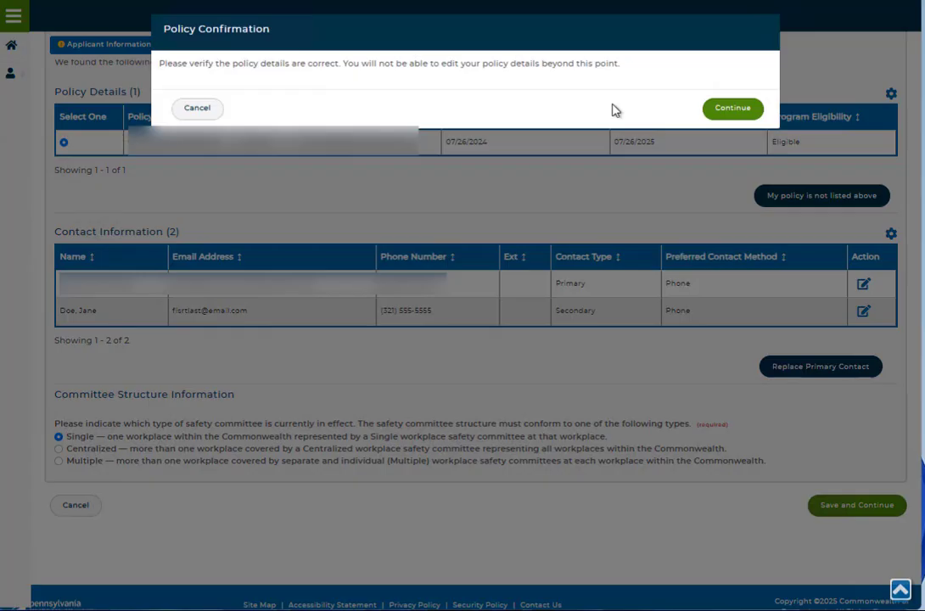
{"action": "left_click", "coordinate": [719, 115]}
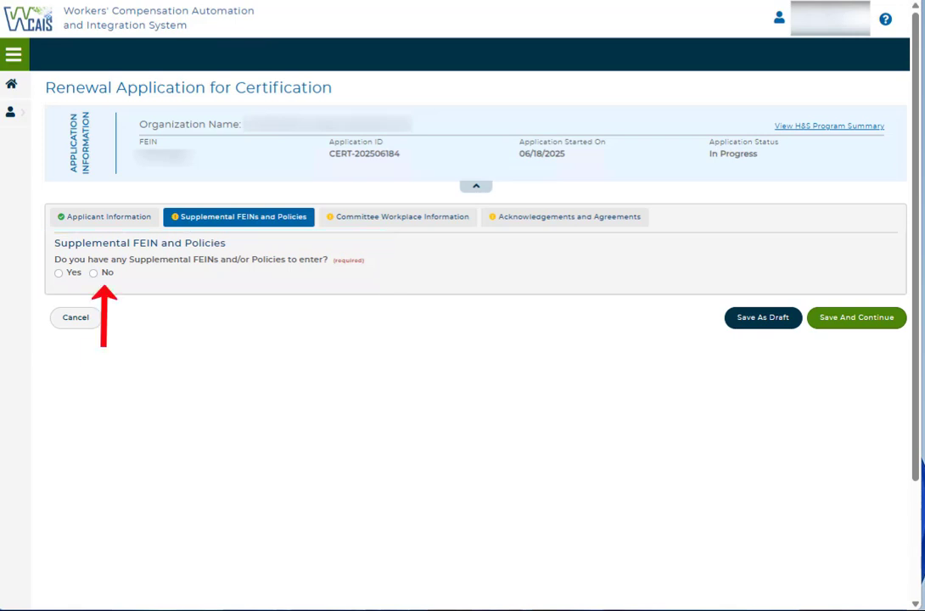
{"action": "left_click", "coordinate": [59, 274]}
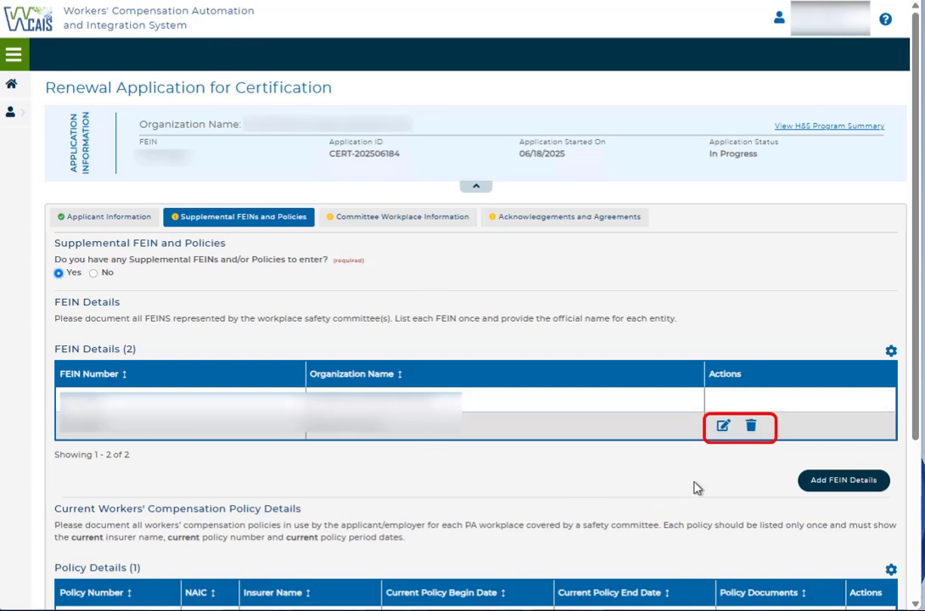
Step: View the edit form of the supplemental FEIN record and the blank form for adding FEIN details
{"action": "left_click", "coordinate": [724, 429]}
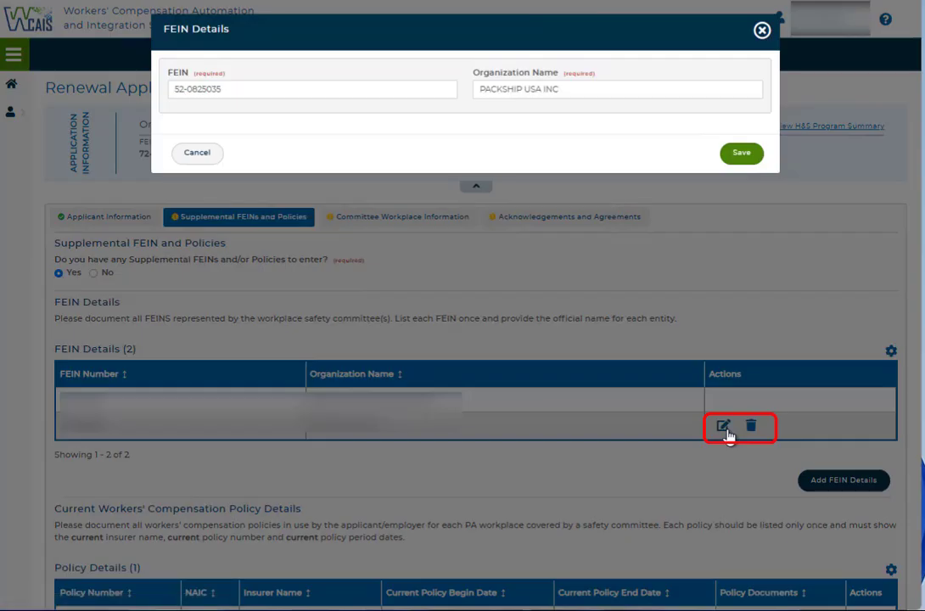
{"action": "left_click", "coordinate": [762, 31]}
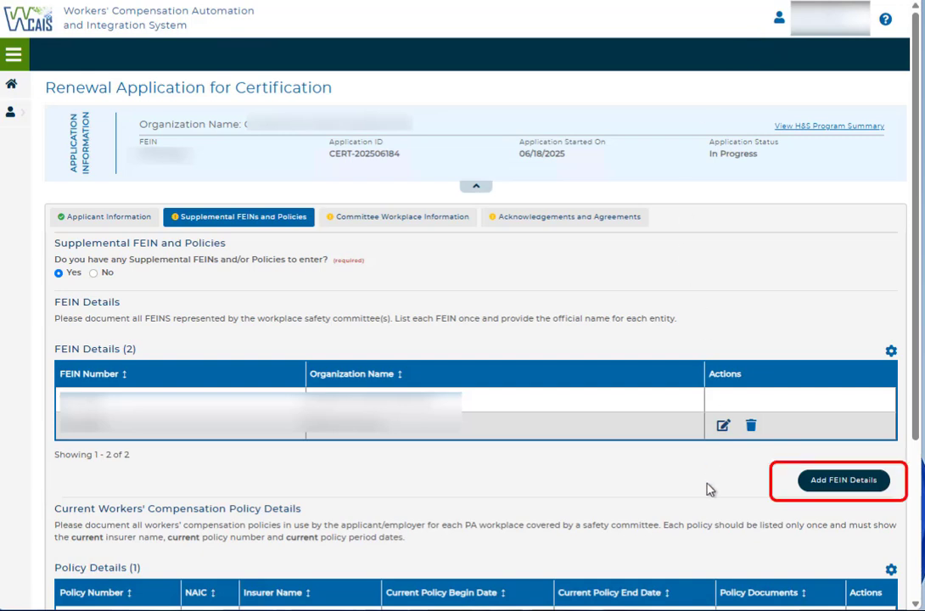
{"action": "left_click", "coordinate": [811, 488]}
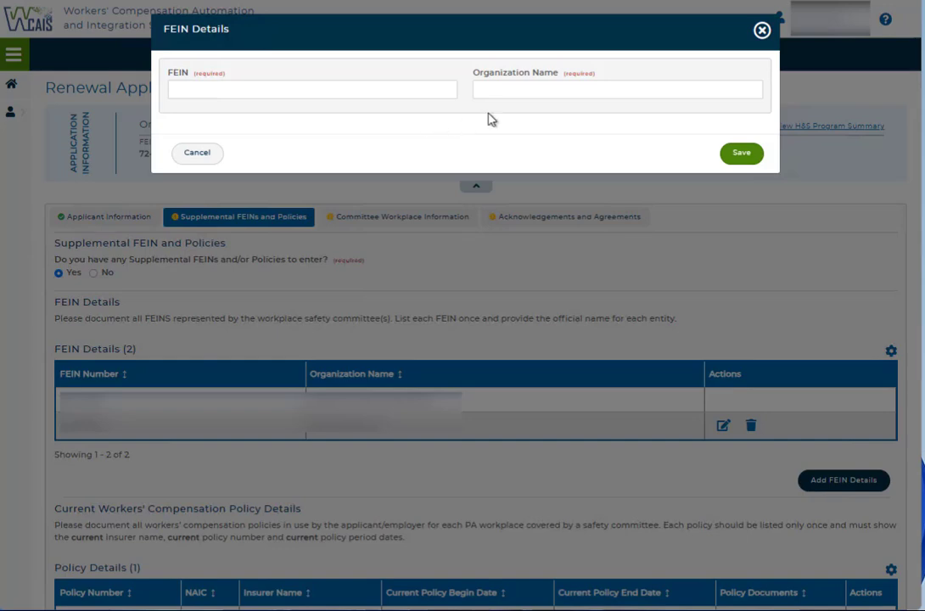
{"action": "left_click", "coordinate": [726, 154]}
Step: Upload document (10).docx as policy documentation for the listed workers' compensation policy
{"action": "scroll", "coordinate": [507, 467], "scroll_direction": "down", "scroll_amount": 3}
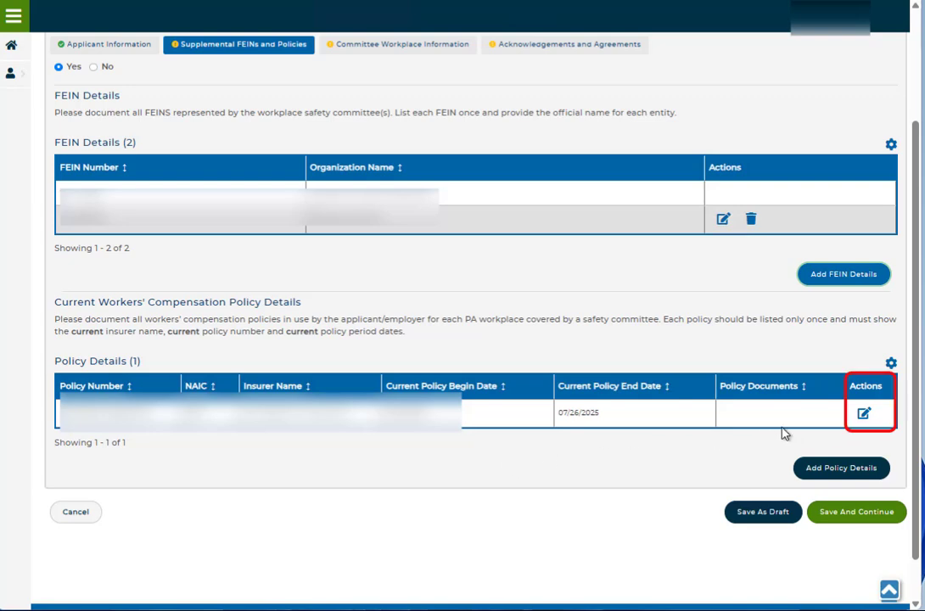
{"action": "left_click", "coordinate": [864, 415]}
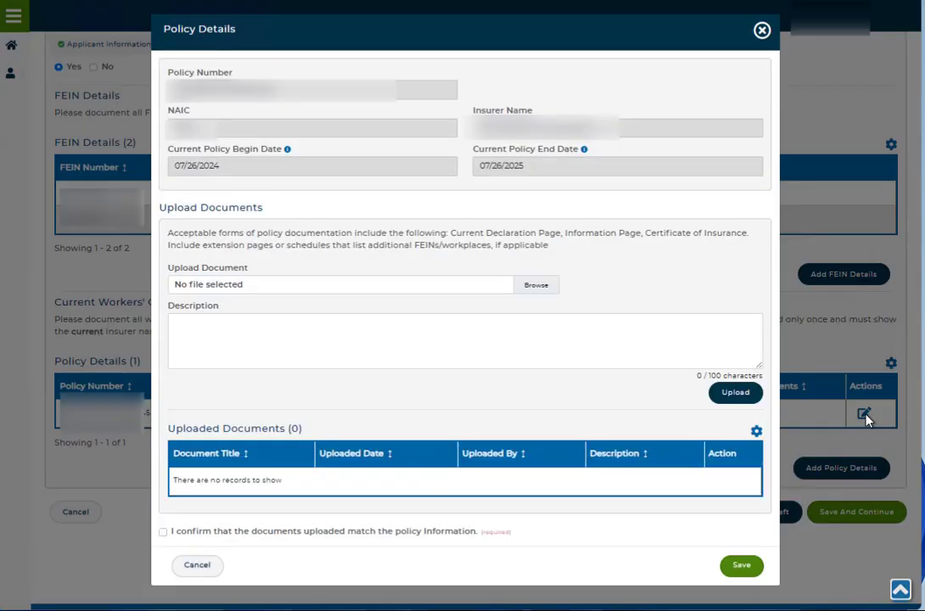
{"action": "left_click", "coordinate": [545, 287]}
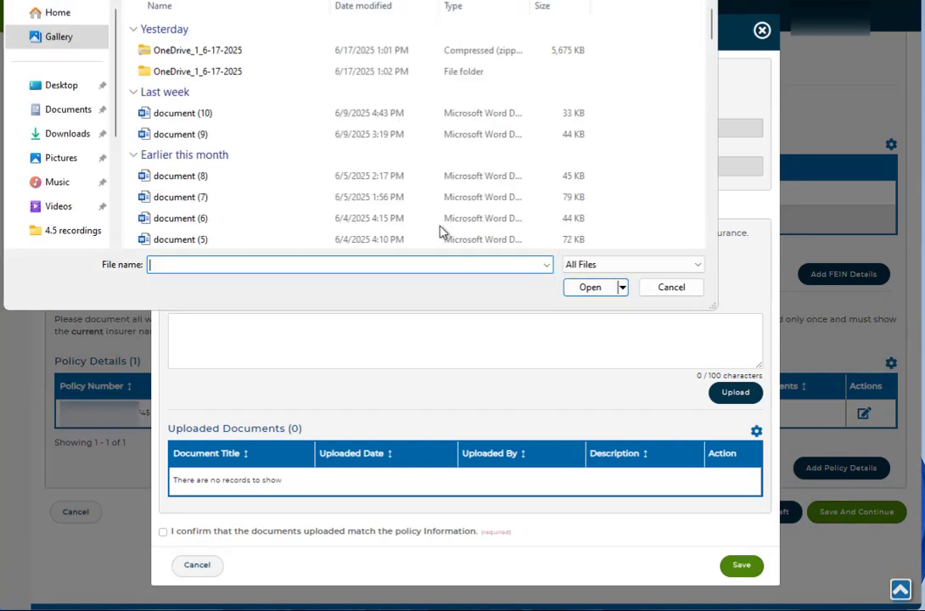
{"action": "left_click", "coordinate": [240, 124]}
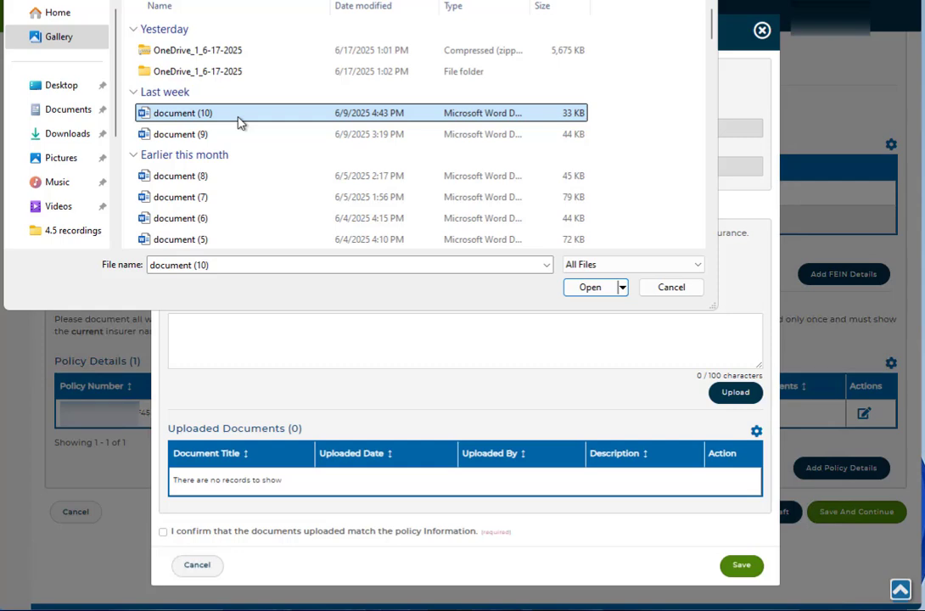
{"action": "left_click", "coordinate": [579, 288]}
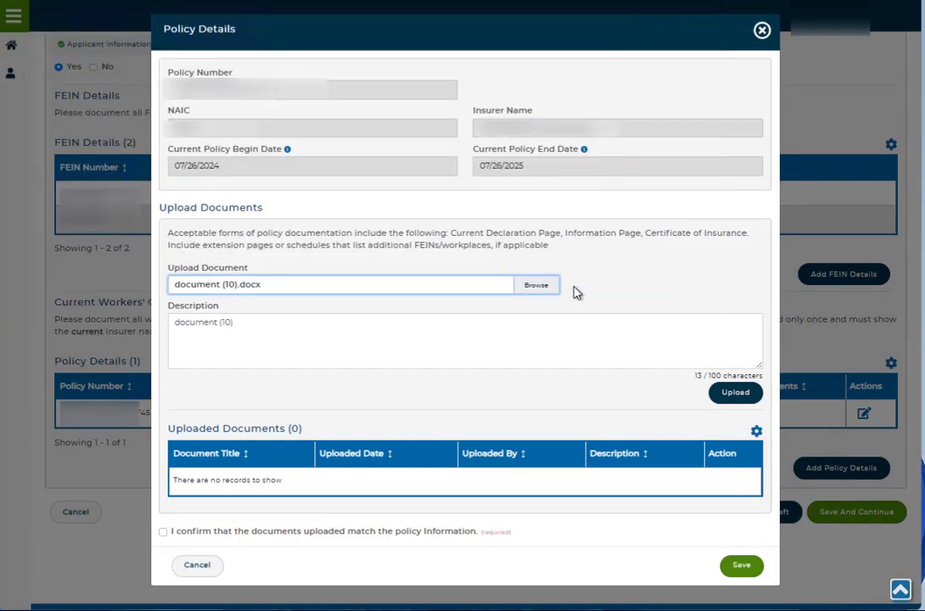
{"action": "left_click", "coordinate": [735, 393]}
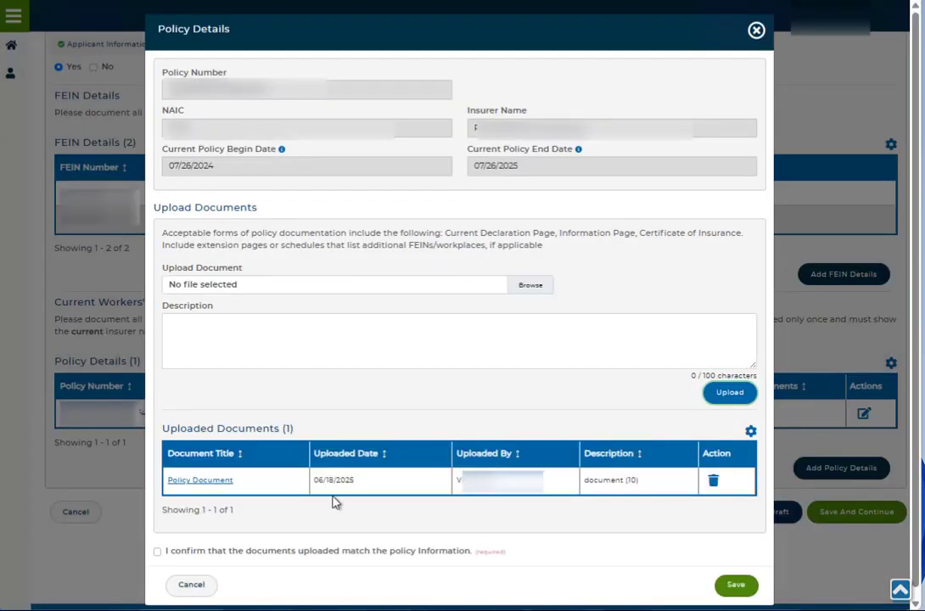
Step: Confirm that the uploaded documents match the policy information and save the policy details
{"action": "scroll", "coordinate": [502, 384], "scroll_direction": "down", "scroll_amount": 1}
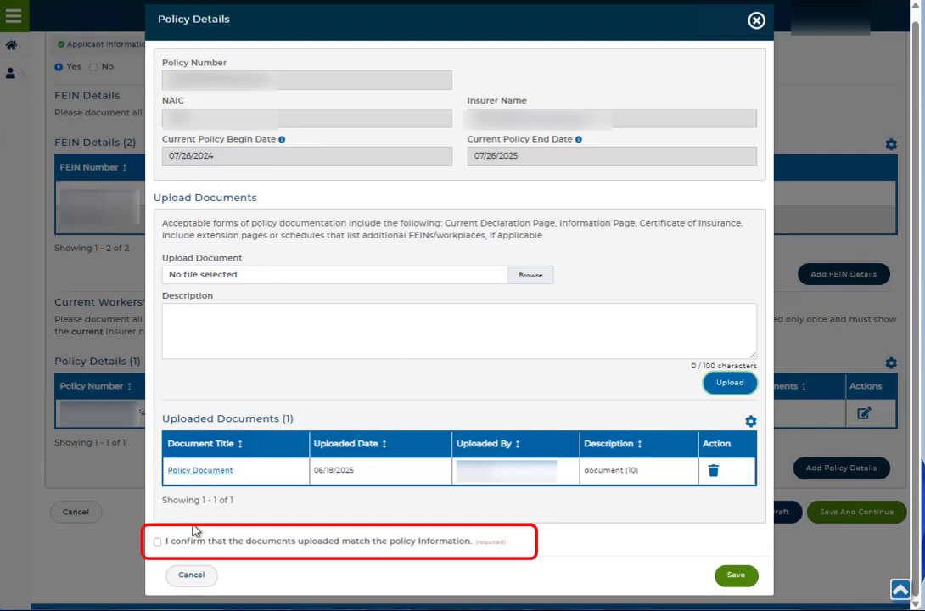
{"action": "left_click", "coordinate": [157, 542]}
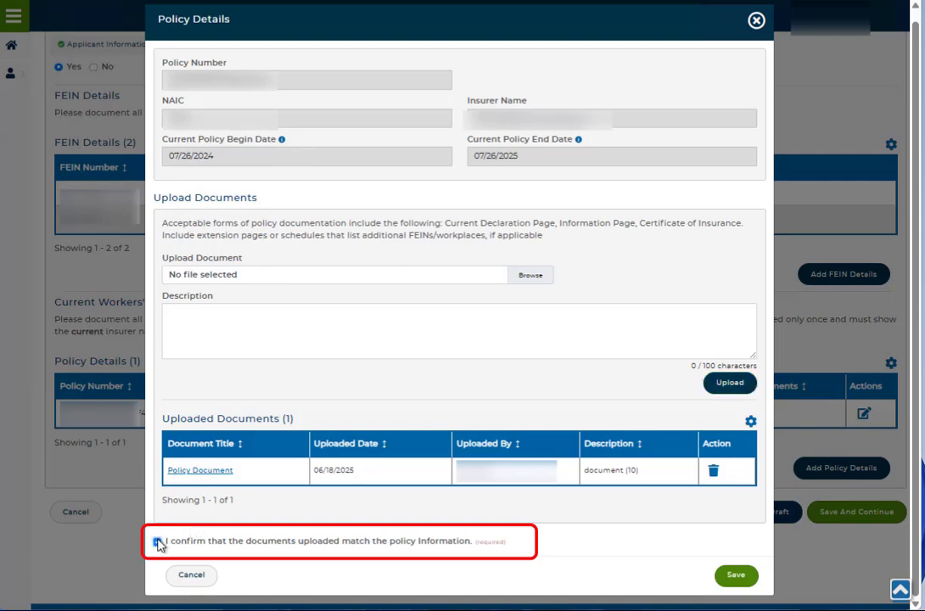
{"action": "left_click", "coordinate": [728, 577]}
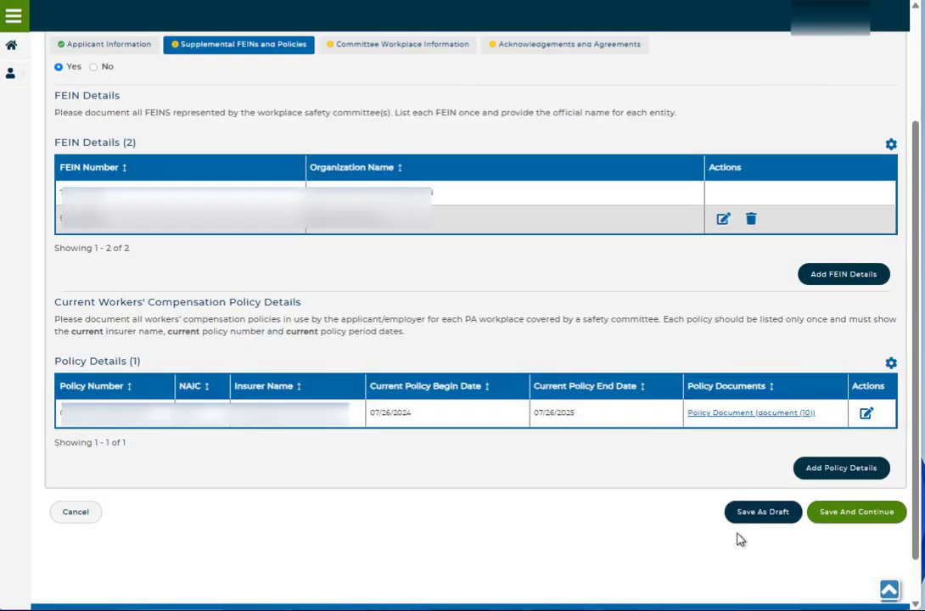
Step: View the blank form for adding a policy, close it, and save the supplemental FEINs and policies section to continue
{"action": "left_click", "coordinate": [824, 481]}
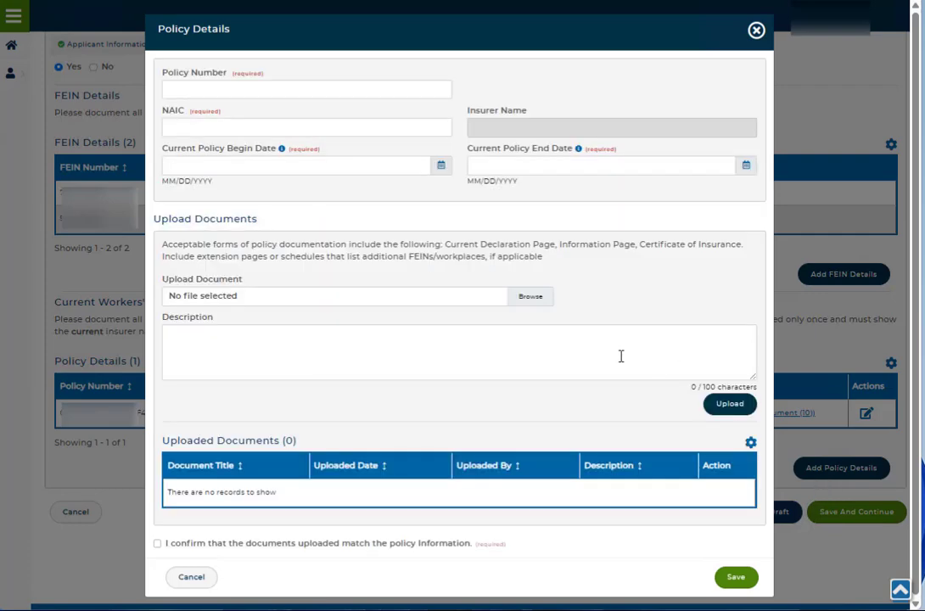
{"action": "left_click", "coordinate": [757, 33]}
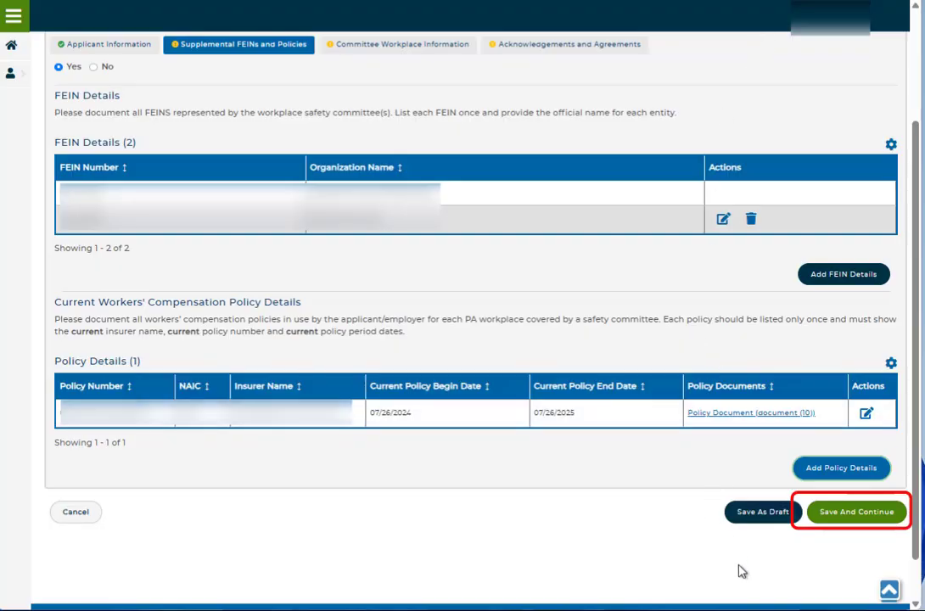
{"action": "left_click", "coordinate": [853, 516]}
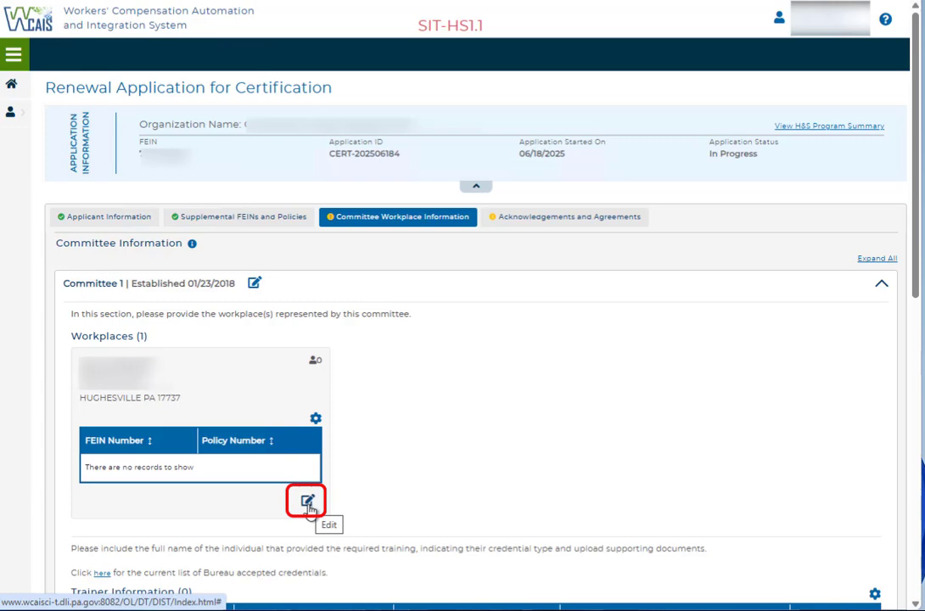
Step: Open the Hughesville workplace's details for editing and set its number of employees to 50
{"action": "left_click", "coordinate": [308, 503]}
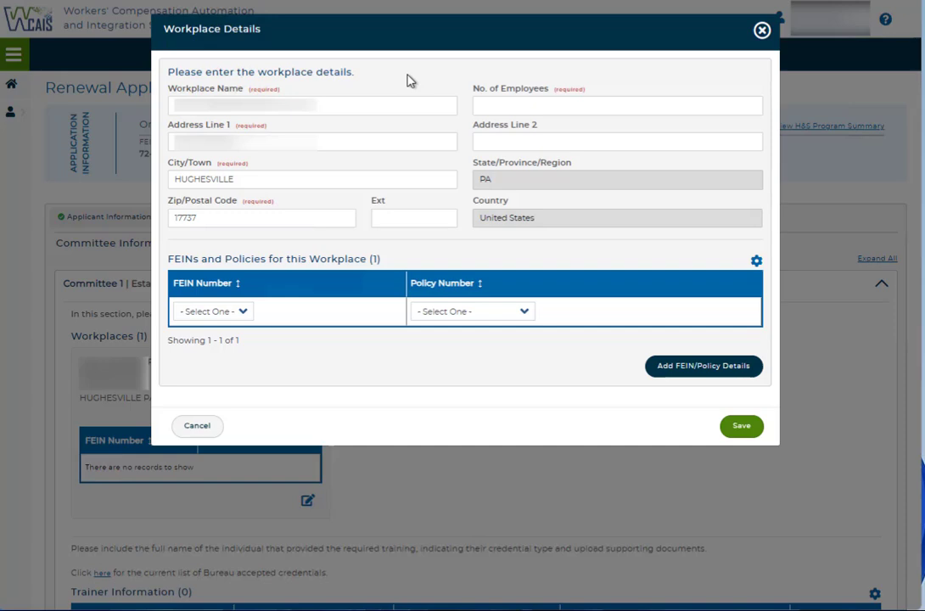
{"action": "left_click", "coordinate": [497, 104]}
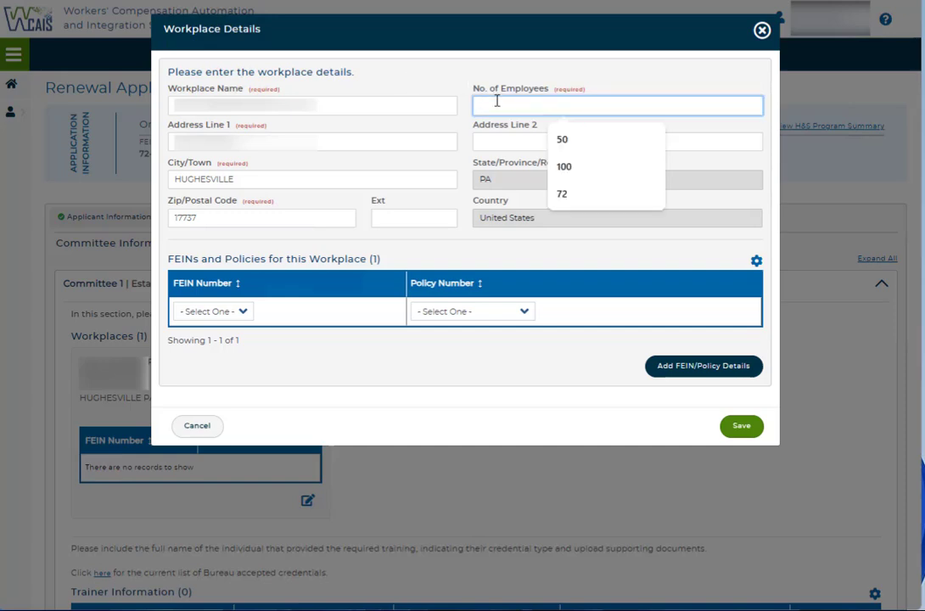
{"action": "type", "text": "50"}
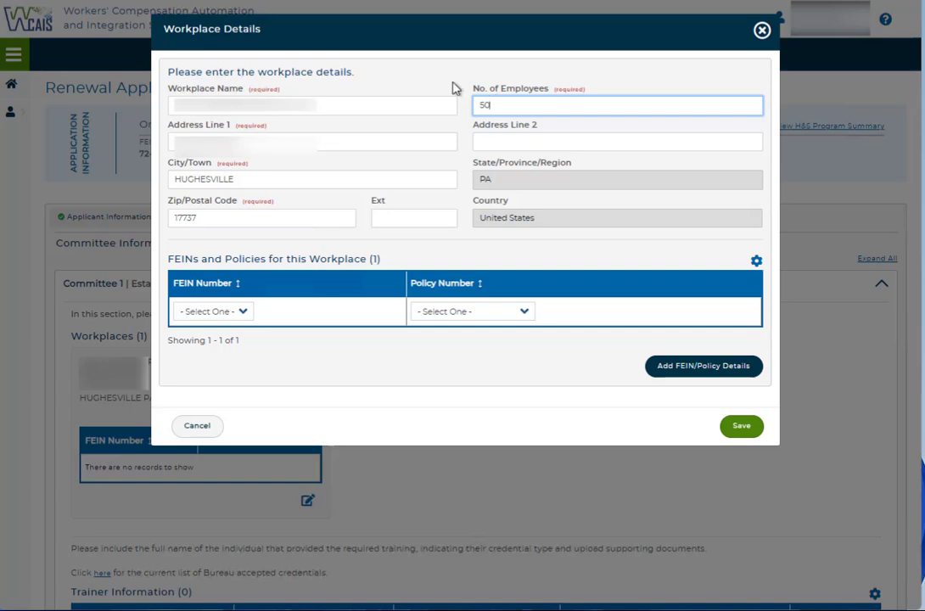
{"action": "left_click", "coordinate": [316, 372]}
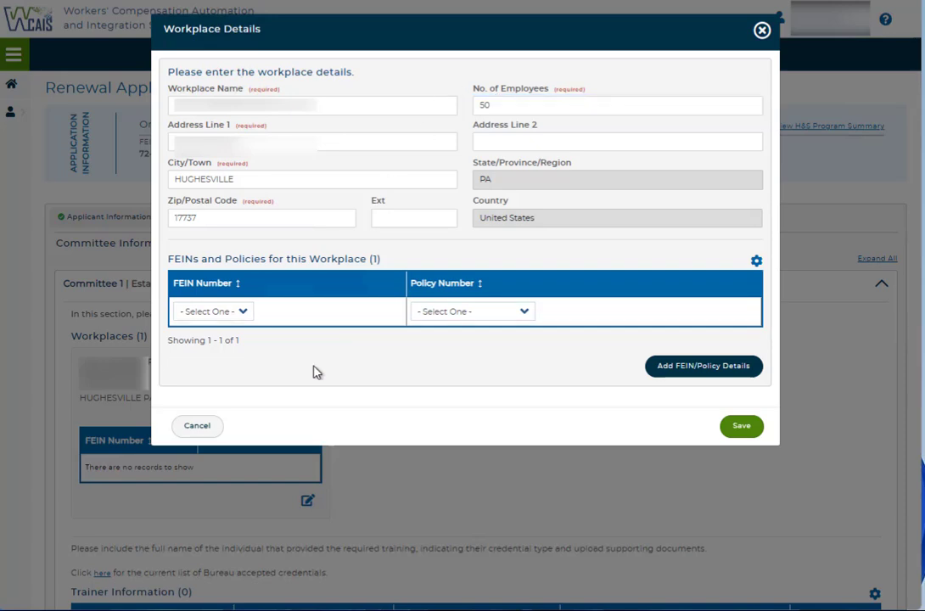
Step: Assign the first listed FEIN and a policy number to the workplace, and save the workplace details
{"action": "left_click", "coordinate": [246, 313]}
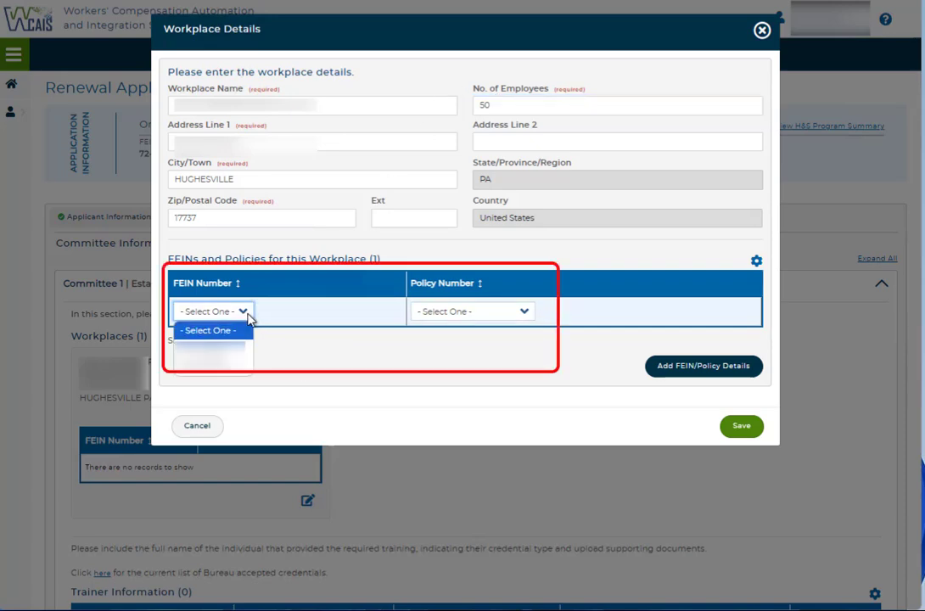
{"action": "left_click", "coordinate": [210, 349]}
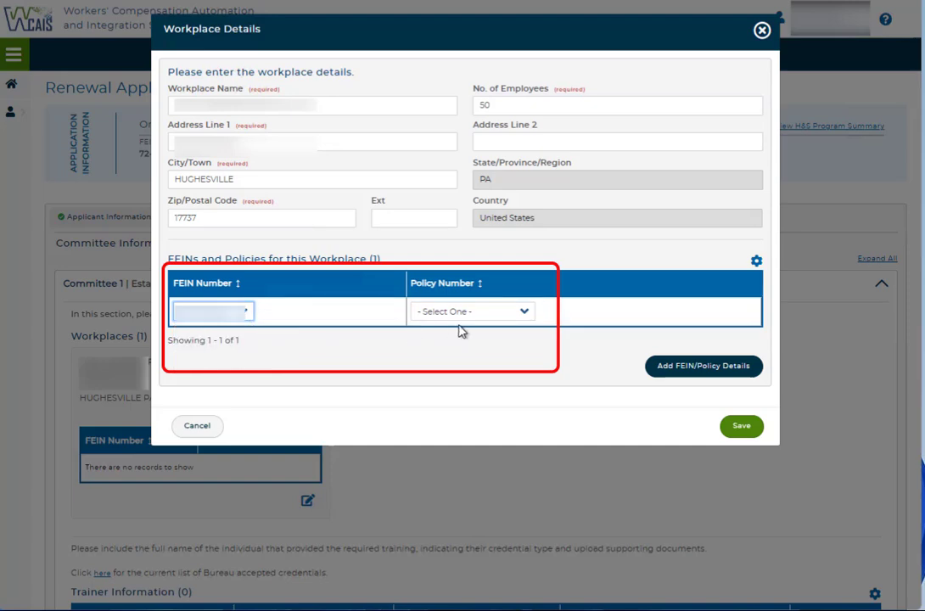
{"action": "left_click", "coordinate": [524, 313]}
{"action": "left_click", "coordinate": [514, 356]}
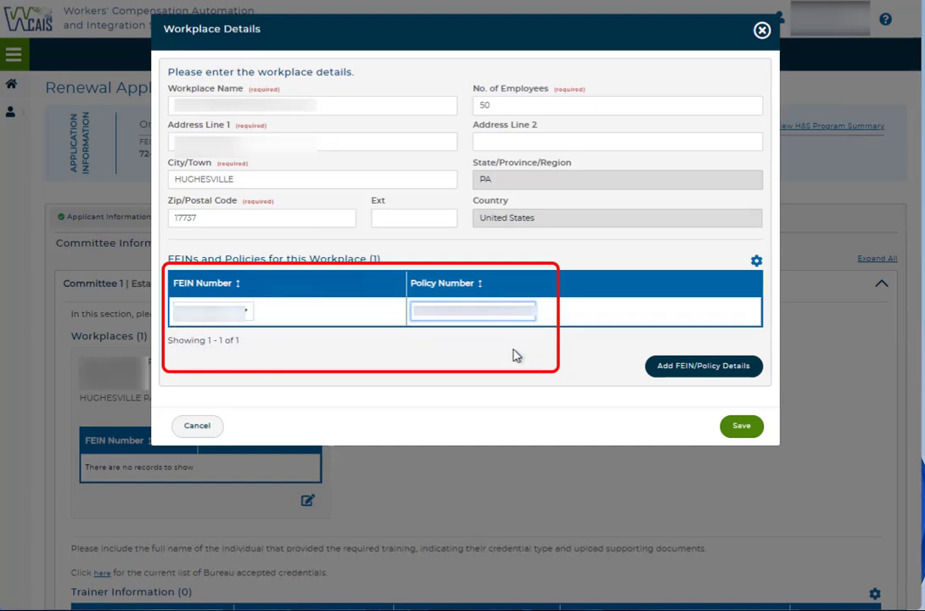
{"action": "left_click", "coordinate": [741, 427]}
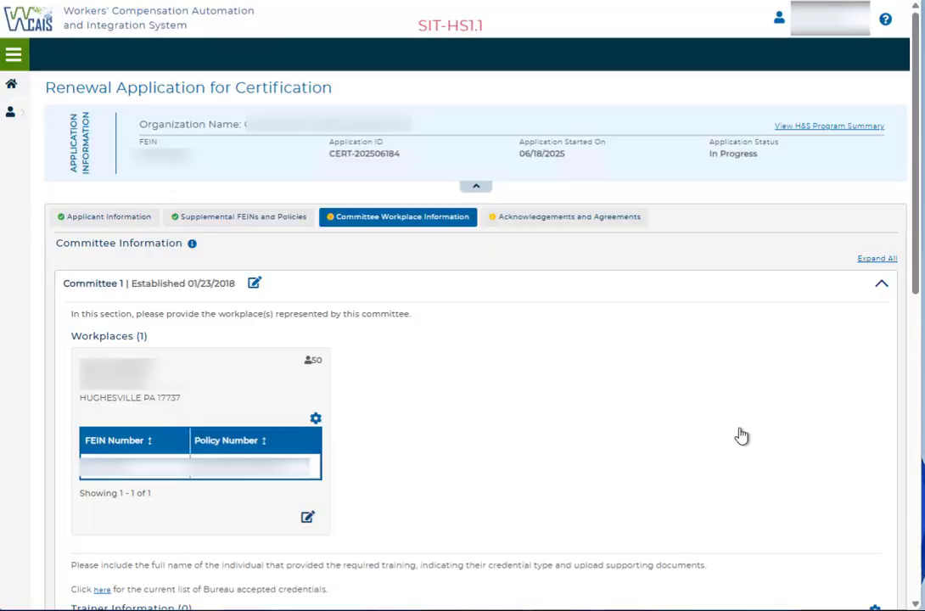
Step: Start a new trainer record for Committee 1 and enter the trainer's first and last name
{"action": "scroll", "coordinate": [694, 428], "scroll_direction": "down", "scroll_amount": 2}
{"action": "scroll", "coordinate": [664, 425], "scroll_direction": "down", "scroll_amount": 5}
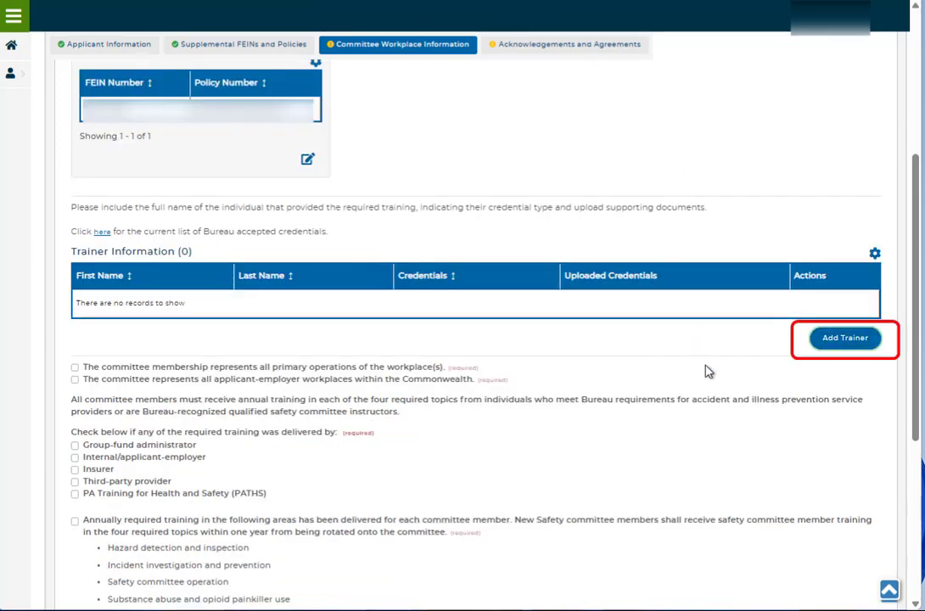
{"action": "left_click", "coordinate": [833, 343]}
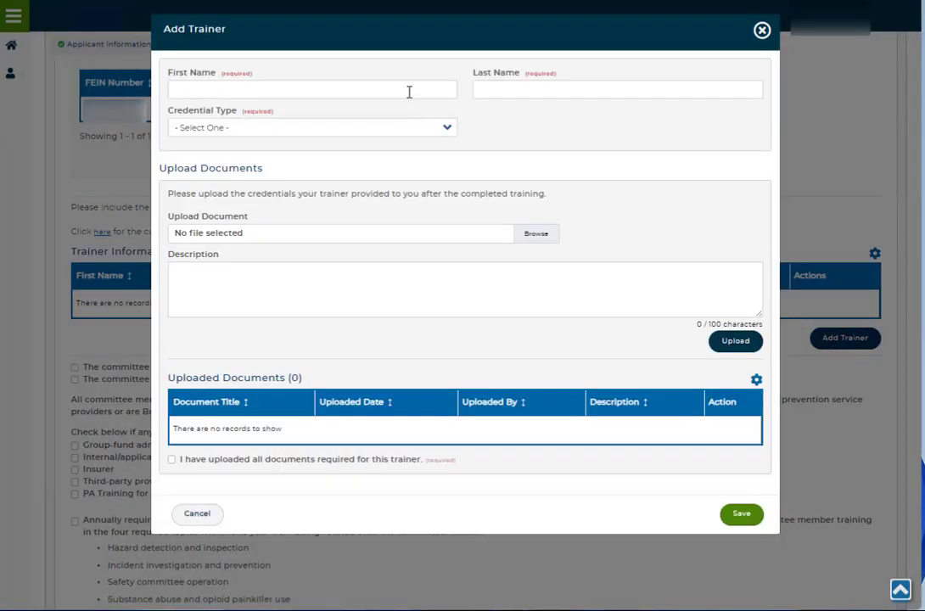
{"action": "left_click", "coordinate": [409, 92]}
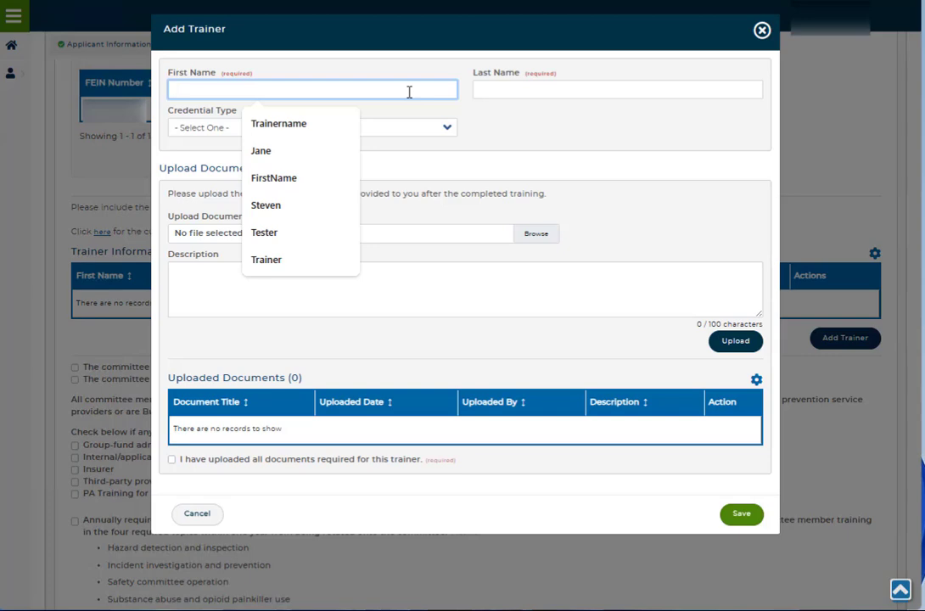
{"action": "type", "text": "Trainer"}
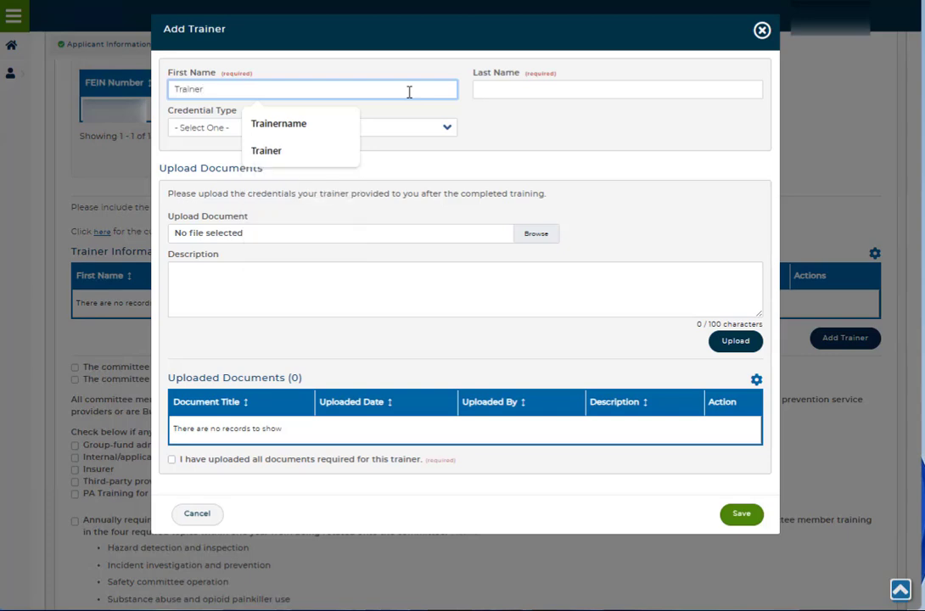
{"action": "type", "text": "First"}
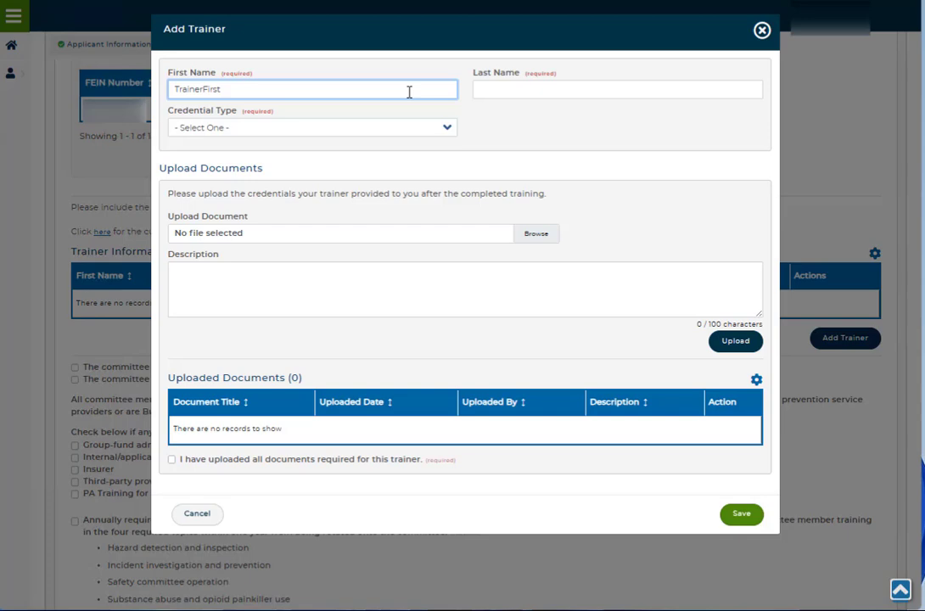
{"action": "left_click", "coordinate": [482, 88]}
{"action": "type", "text": "Trainer"}
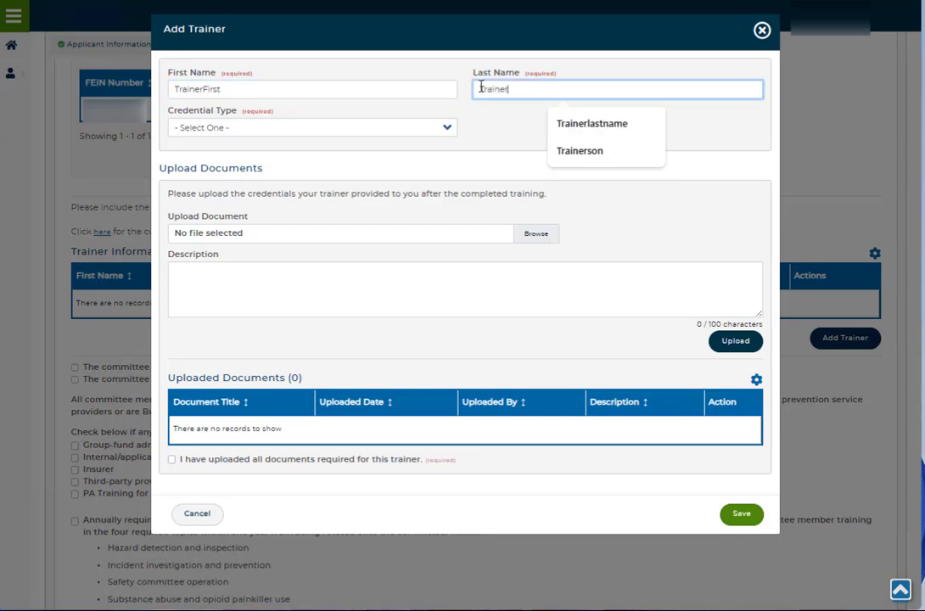
{"action": "type", "text": "Last"}
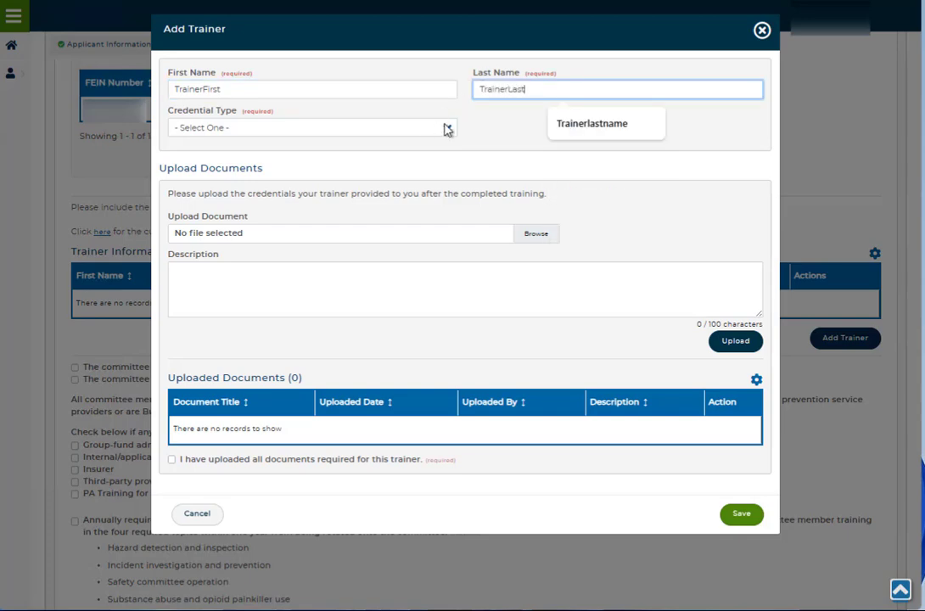
Step: Set the trainer's credential type to Instructor
{"action": "left_click", "coordinate": [448, 129]}
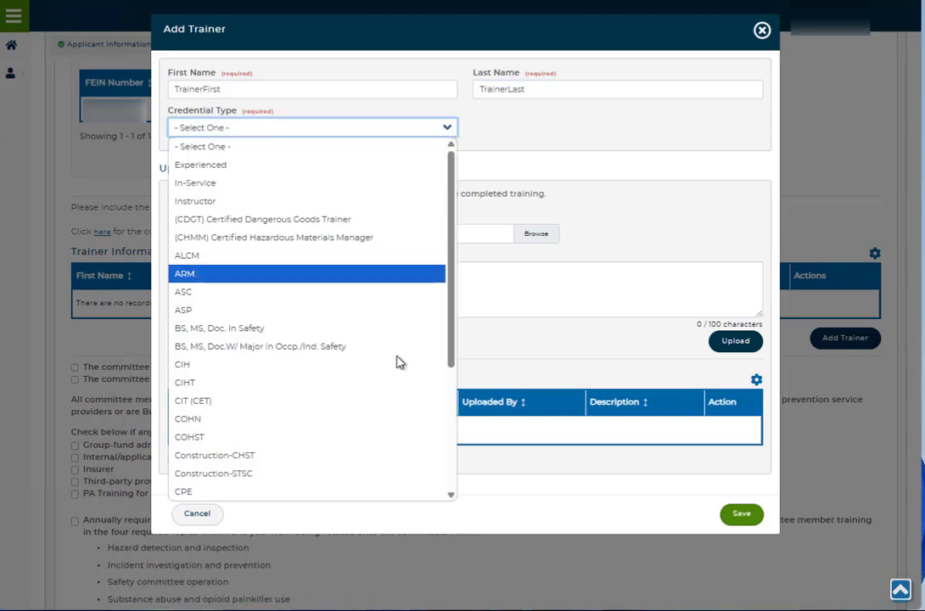
{"action": "scroll", "coordinate": [399, 373], "scroll_direction": "down", "scroll_amount": 4}
{"action": "scroll", "coordinate": [337, 252], "scroll_direction": "up", "scroll_amount": 3}
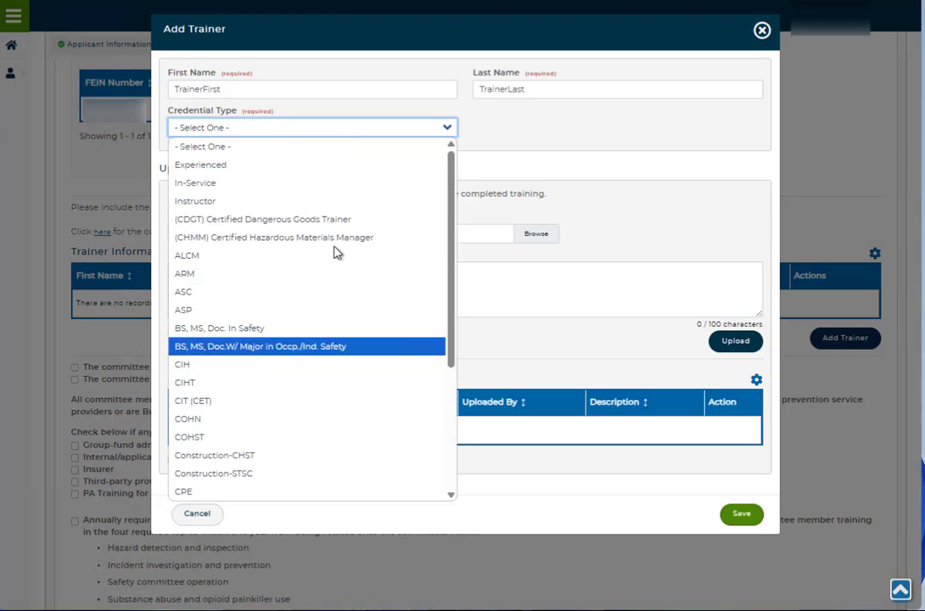
{"action": "left_click", "coordinate": [316, 202]}
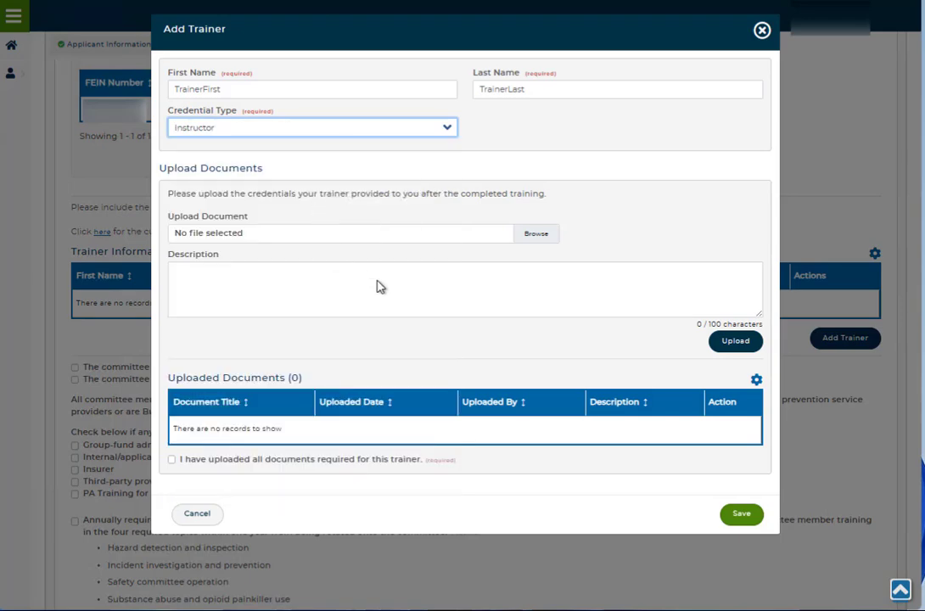
Step: Upload document (8).docx as the trainer's credentials, then save the trainer with the statement that all required documents are uploaded confirmed
{"action": "left_click", "coordinate": [545, 237]}
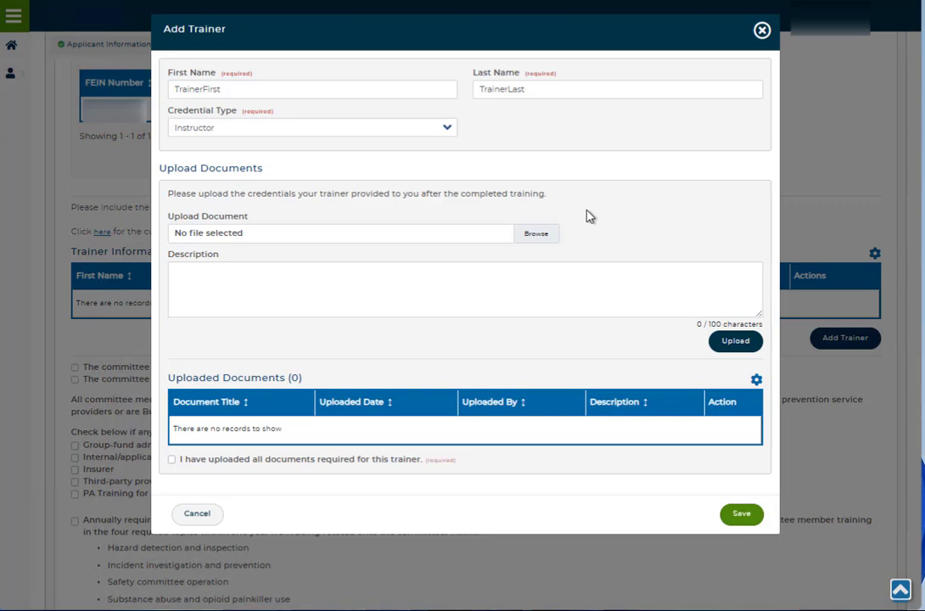
{"action": "left_click", "coordinate": [547, 239]}
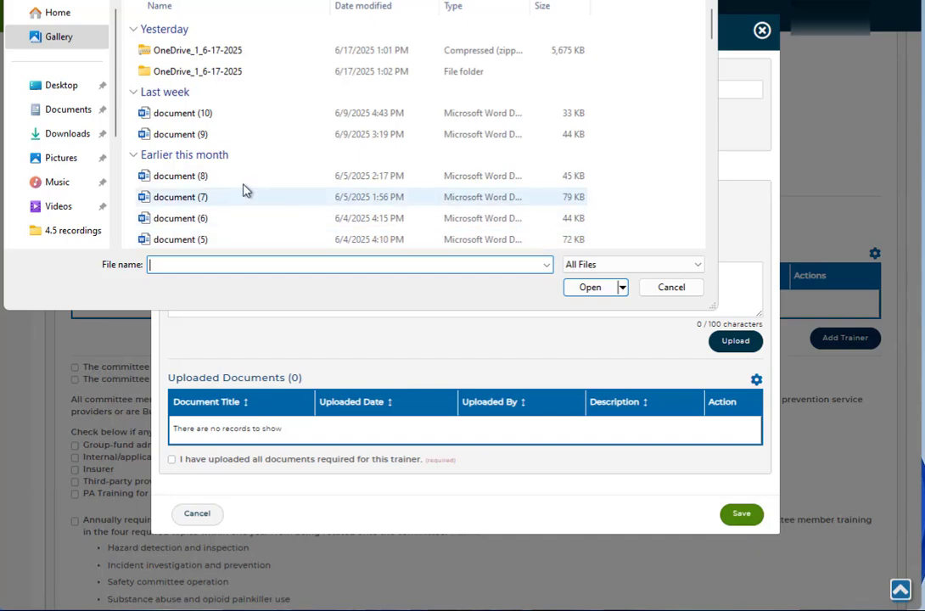
{"action": "left_click", "coordinate": [227, 179]}
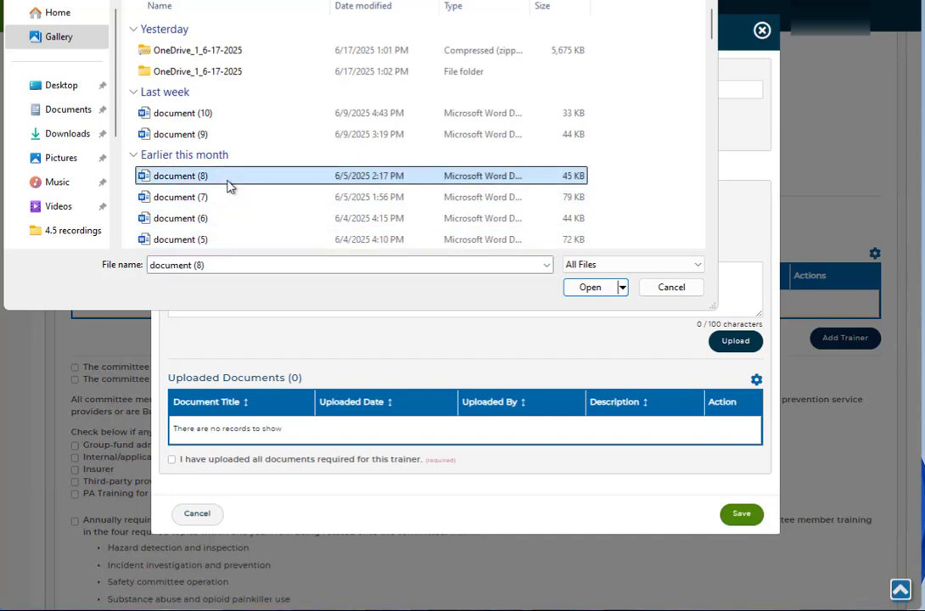
{"action": "left_click", "coordinate": [582, 289]}
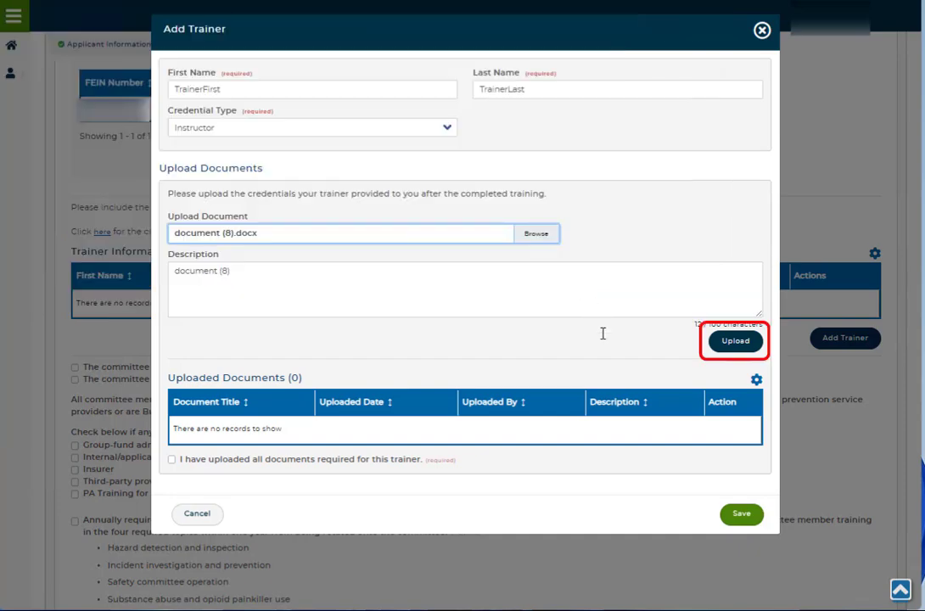
{"action": "left_click", "coordinate": [732, 342]}
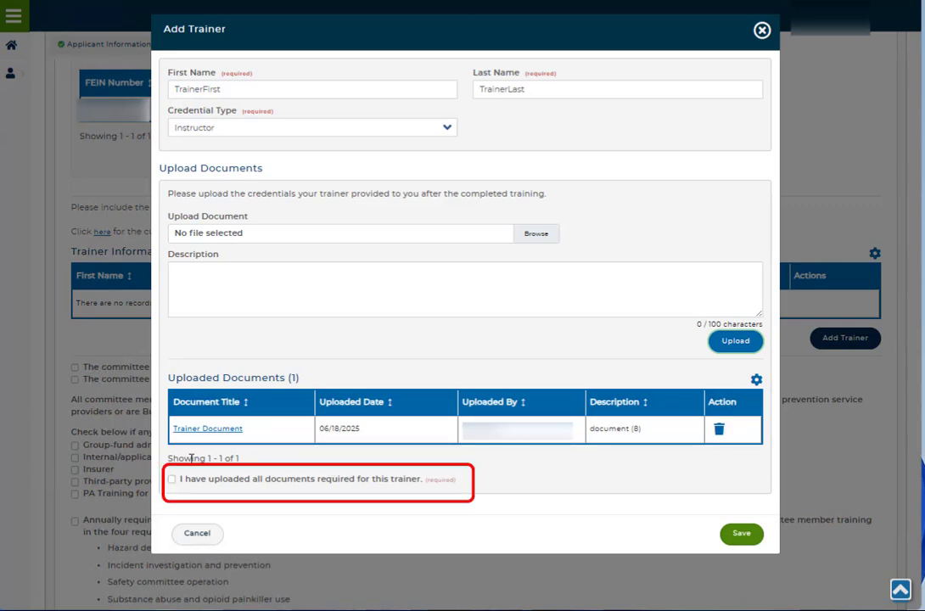
{"action": "left_click", "coordinate": [172, 481]}
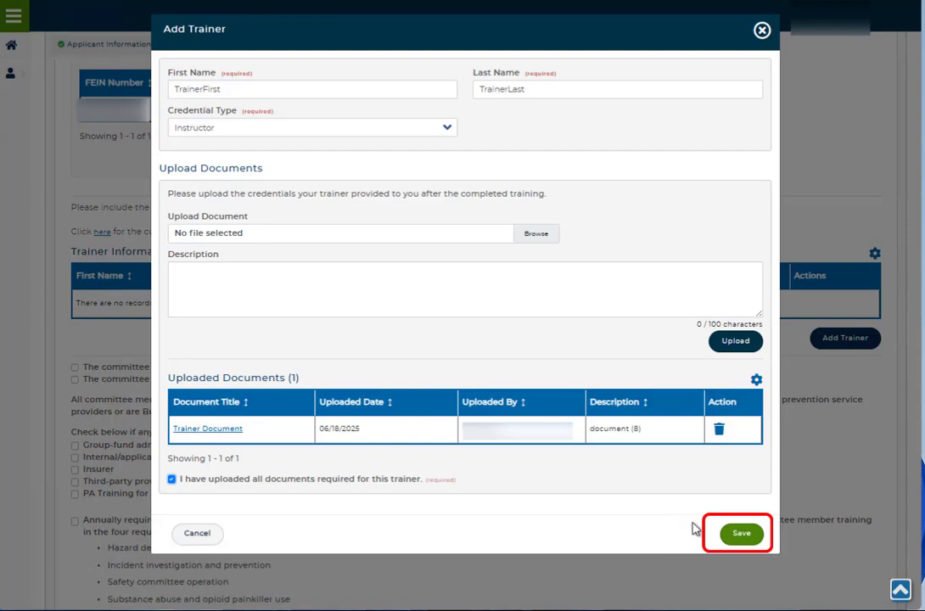
{"action": "left_click", "coordinate": [751, 540]}
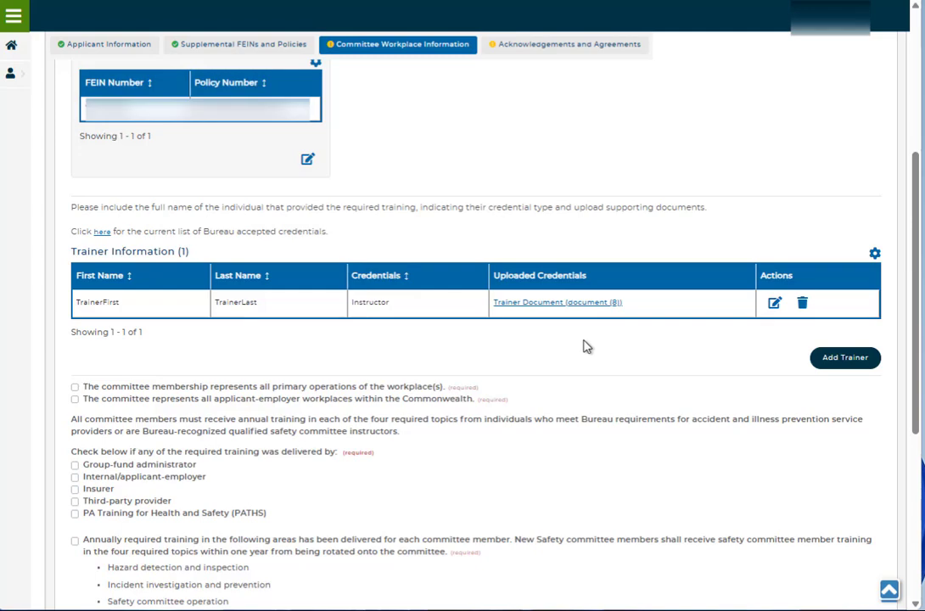
Step: Confirm that the committee represents all primary operations of the workplaces and all applicant-employer workplaces within the Commonwealth
{"action": "scroll", "coordinate": [586, 346], "scroll_direction": "down", "scroll_amount": 1}
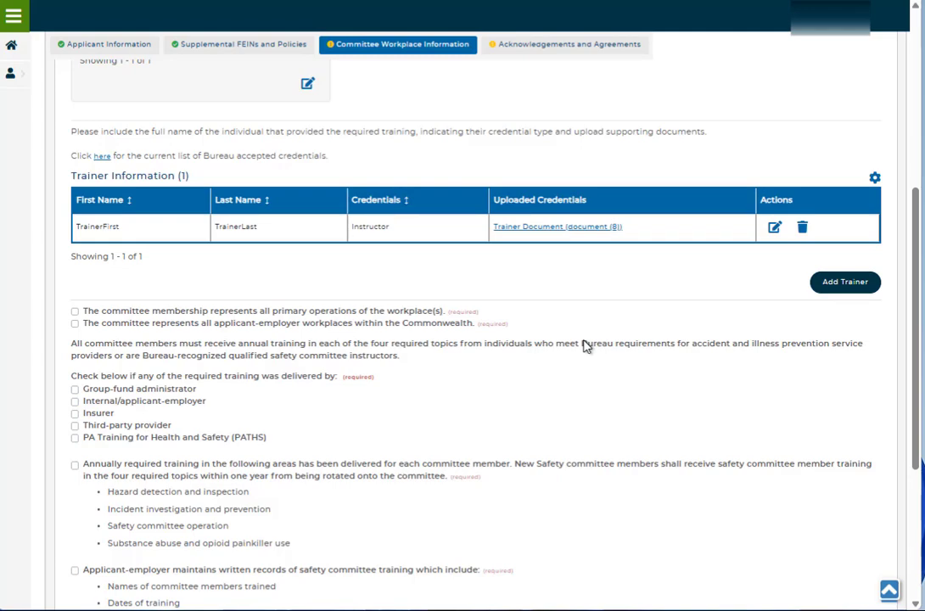
{"action": "scroll", "coordinate": [586, 346], "scroll_direction": "down", "scroll_amount": 2}
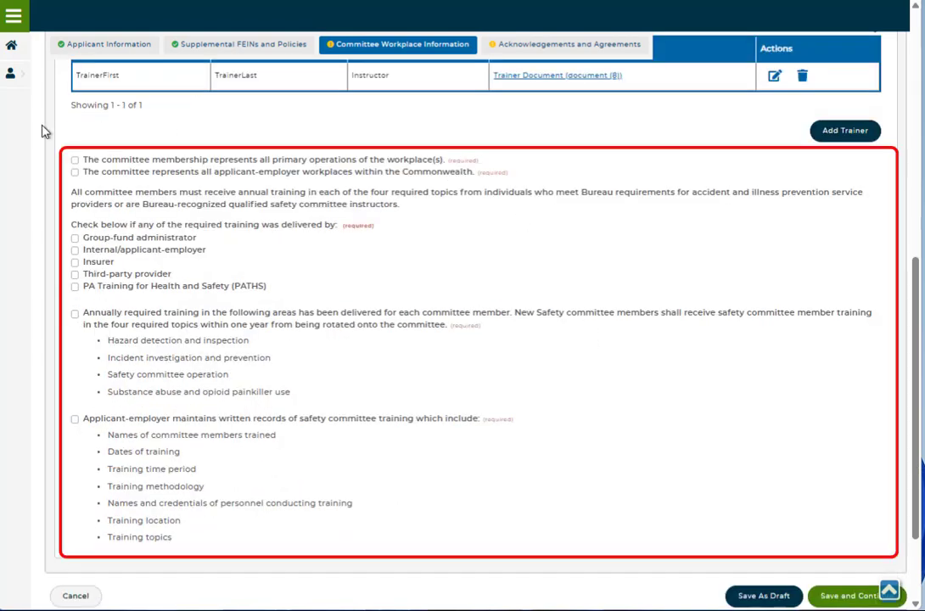
{"action": "left_click", "coordinate": [75, 159]}
{"action": "left_click", "coordinate": [75, 172]}
Step: Mark the required training as delivered by group-fund administrator, internal/applicant-employer, insurer, third-party provider and PA Training for Health and Safety (PATHS)
{"action": "left_click", "coordinate": [75, 239]}
{"action": "left_click", "coordinate": [75, 250]}
{"action": "left_click", "coordinate": [75, 262]}
{"action": "left_click", "coordinate": [74, 274]}
{"action": "left_click", "coordinate": [75, 286]}
Step: Confirm the annual training delivery and written training records statements, and save the committee workplace section to continue
{"action": "left_click", "coordinate": [75, 315]}
{"action": "left_click", "coordinate": [75, 419]}
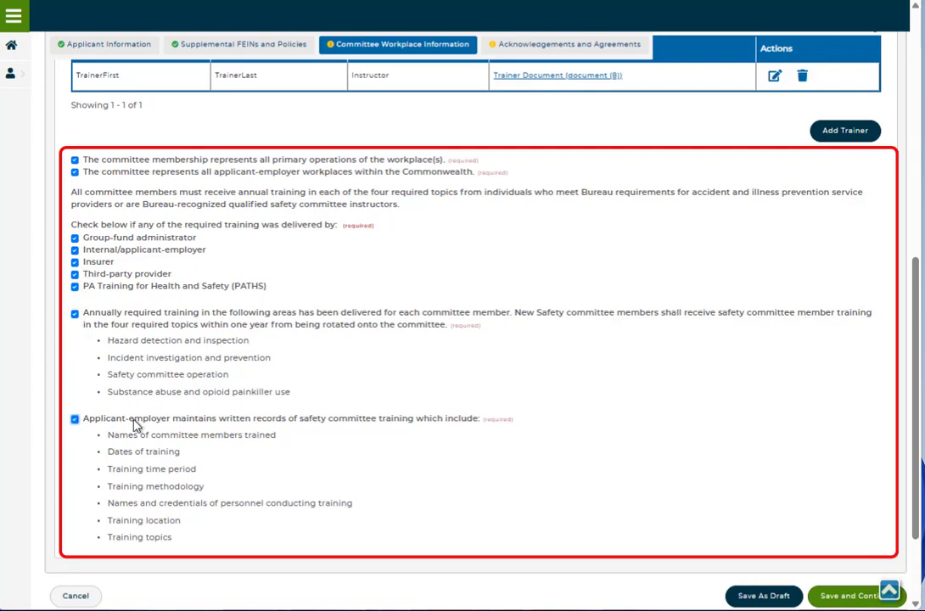
{"action": "scroll", "coordinate": [192, 424], "scroll_direction": "down", "scroll_amount": 1}
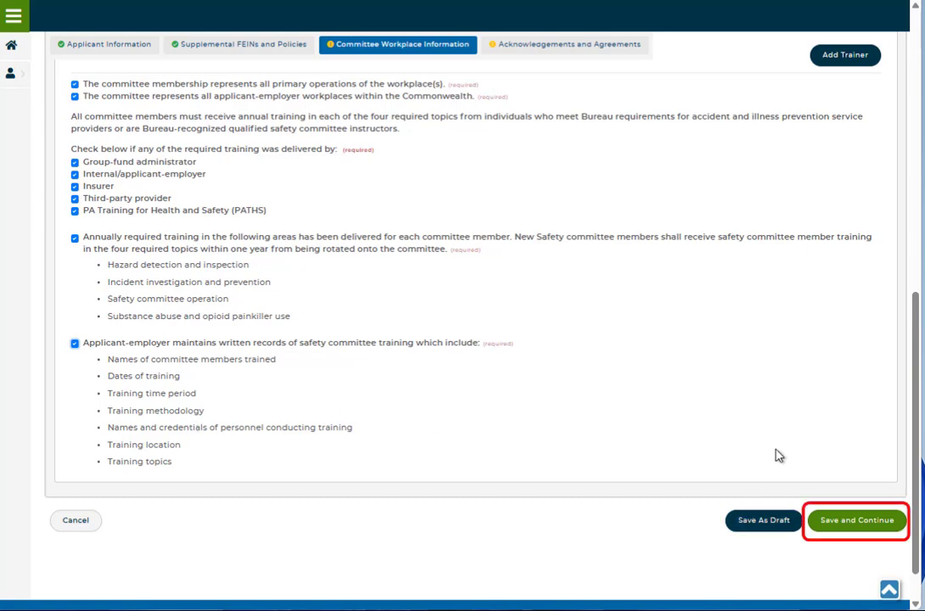
{"action": "scroll", "coordinate": [866, 486], "scroll_direction": "down", "scroll_amount": 1}
{"action": "left_click", "coordinate": [858, 474]}
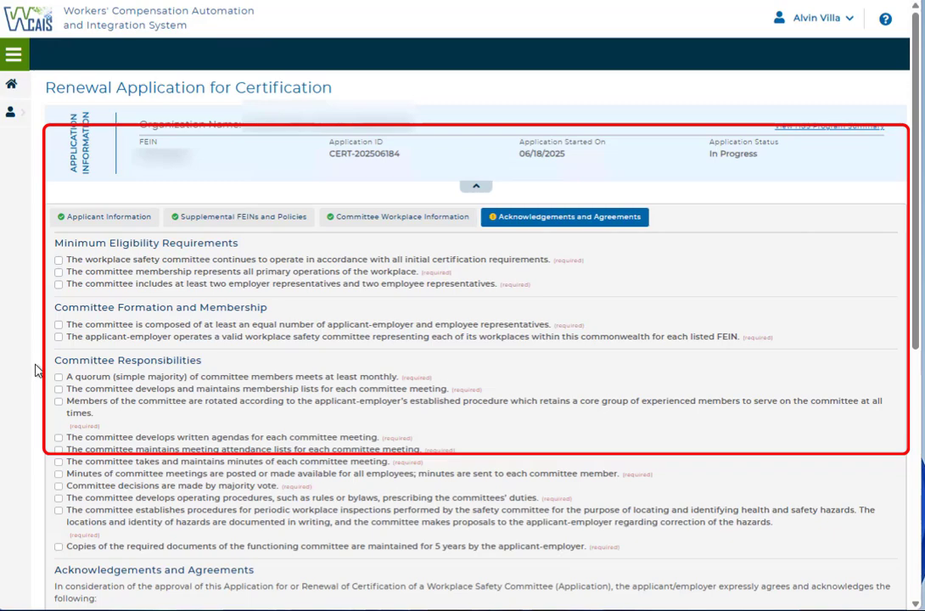
Step: Confirm all three minimum eligibility requirements and both committee formation and membership statements
{"action": "left_click", "coordinate": [59, 260]}
{"action": "left_click", "coordinate": [58, 272]}
{"action": "left_click", "coordinate": [59, 284]}
{"action": "left_click", "coordinate": [58, 324]}
{"action": "left_click", "coordinate": [58, 337]}
Step: Confirm all eleven Committee Responsibilities statements, from the monthly quorum meeting through keeping required documents for 5 years
{"action": "scroll", "coordinate": [60, 340], "scroll_direction": "down", "scroll_amount": 1}
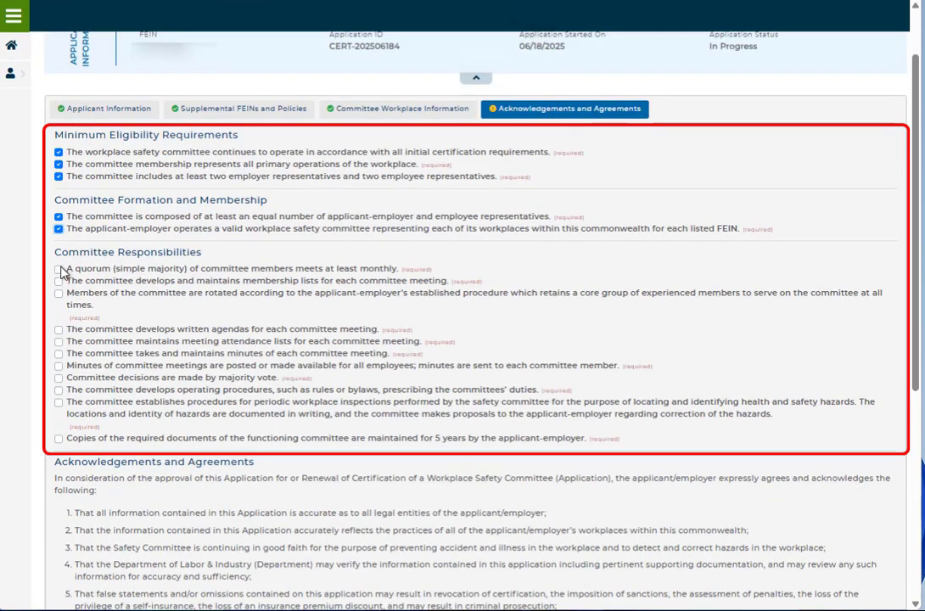
{"action": "left_click", "coordinate": [59, 269]}
{"action": "left_click", "coordinate": [59, 281]}
{"action": "left_click", "coordinate": [59, 293]}
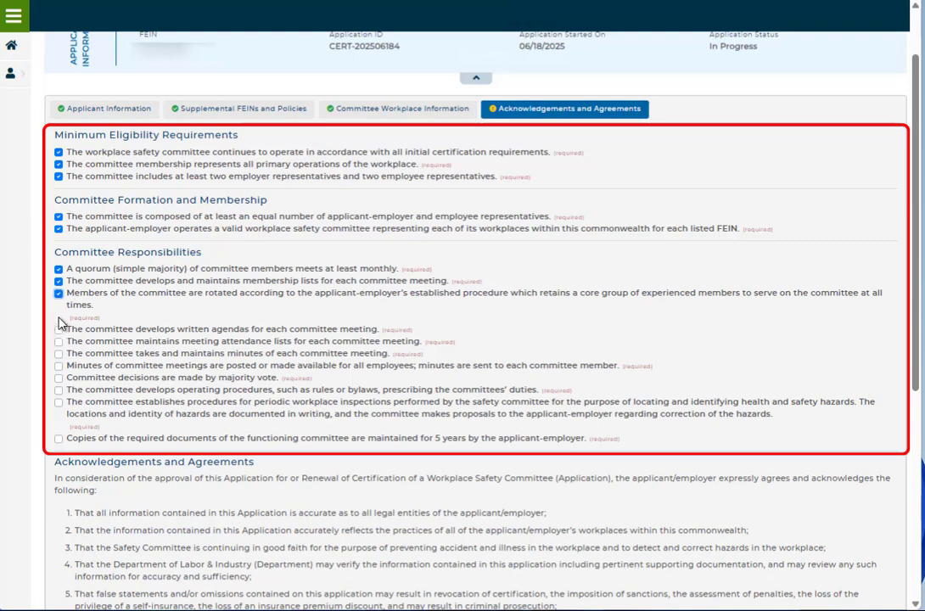
{"action": "left_click", "coordinate": [58, 330]}
{"action": "left_click", "coordinate": [59, 342]}
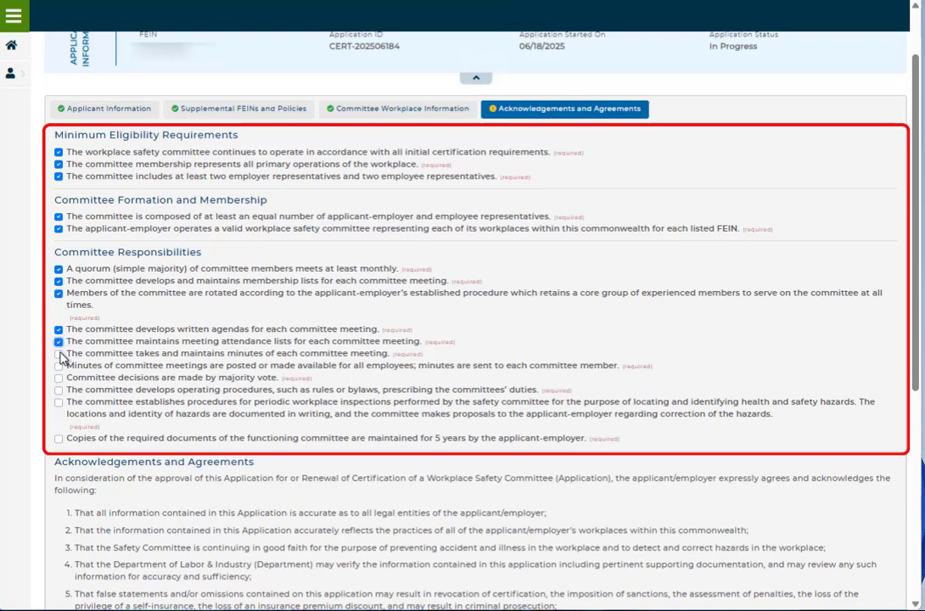
{"action": "left_click", "coordinate": [58, 353]}
{"action": "left_click", "coordinate": [58, 366]}
{"action": "left_click", "coordinate": [59, 378]}
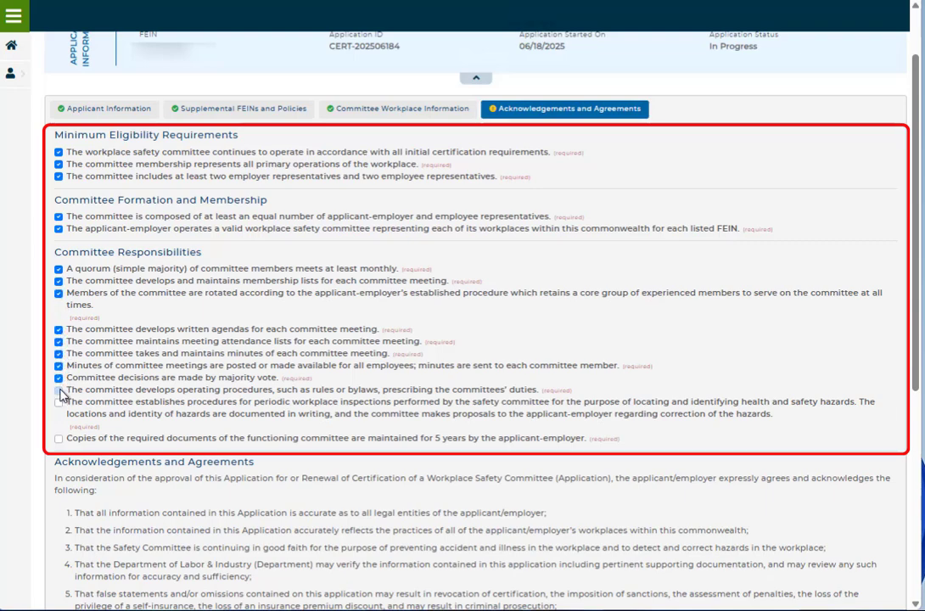
{"action": "left_click", "coordinate": [59, 389]}
{"action": "left_click", "coordinate": [59, 402]}
{"action": "left_click", "coordinate": [58, 438]}
Step: Verify as the undersigned that the application's facts are true and correct, and set the date of signature to 06/18/2025
{"action": "scroll", "coordinate": [79, 437], "scroll_direction": "down", "scroll_amount": 1}
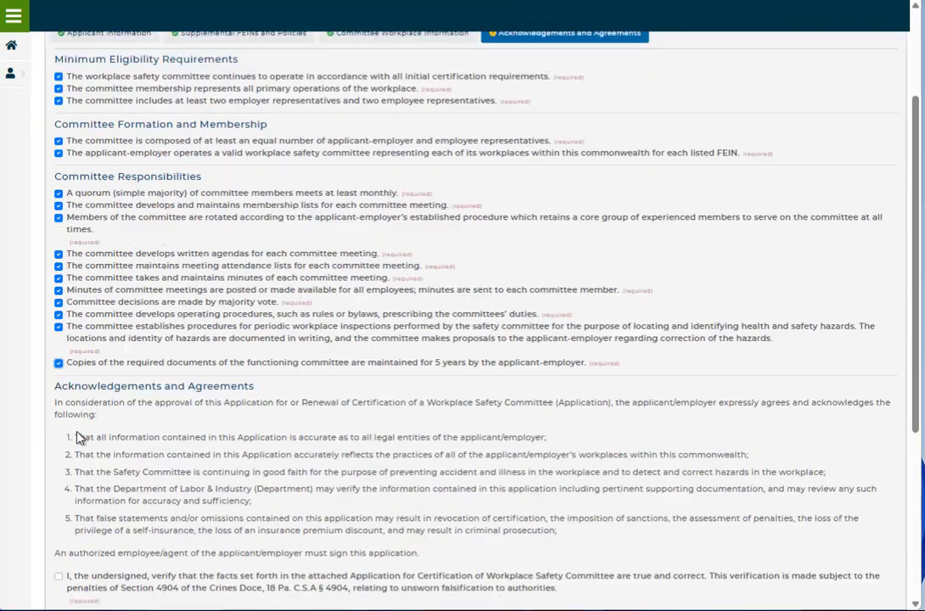
{"action": "scroll", "coordinate": [77, 437], "scroll_direction": "down", "scroll_amount": 2}
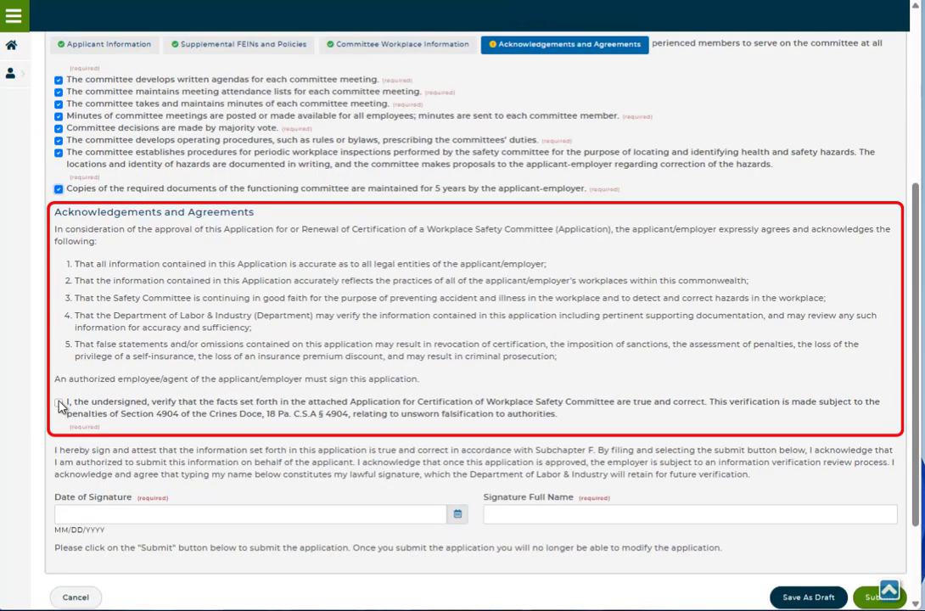
{"action": "left_click", "coordinate": [59, 403]}
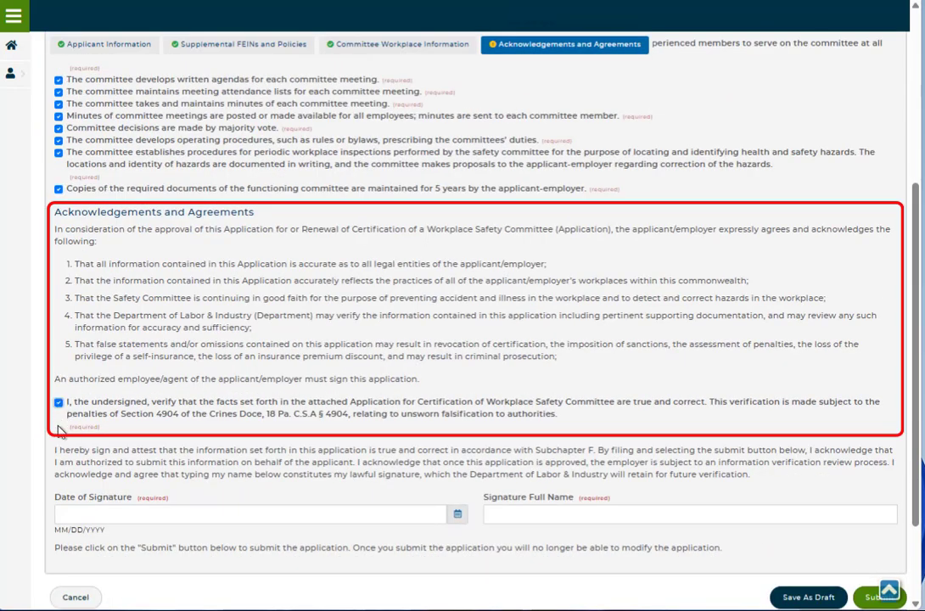
{"action": "left_click", "coordinate": [458, 516]}
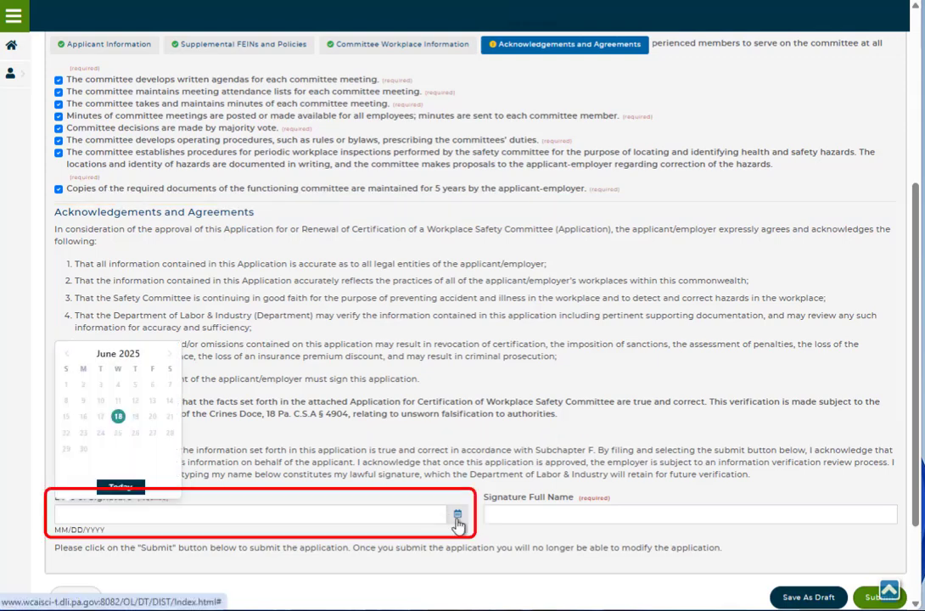
{"action": "left_click", "coordinate": [118, 421]}
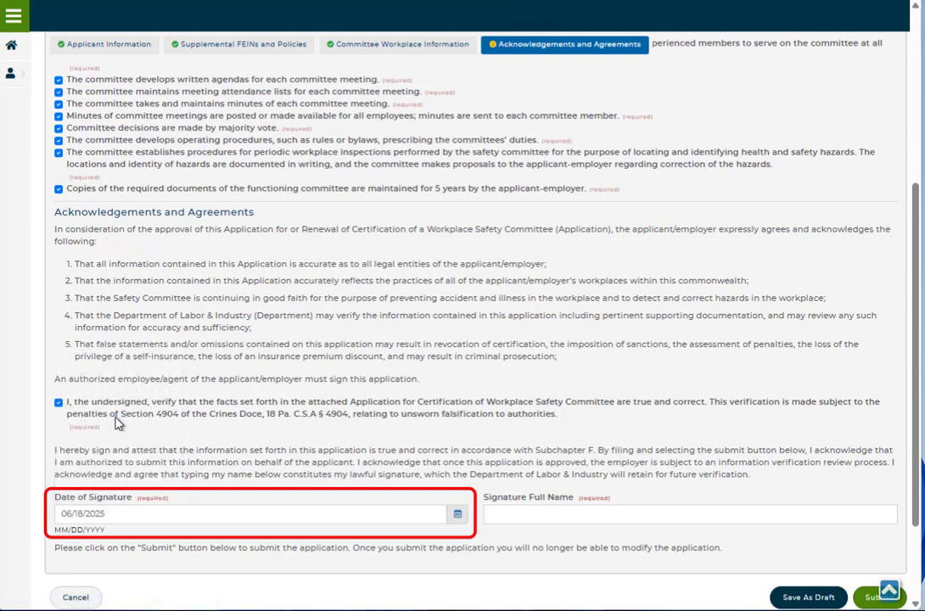
Step: Enter the signer's full name as the signature and submit the renewal application
{"action": "left_click", "coordinate": [532, 516]}
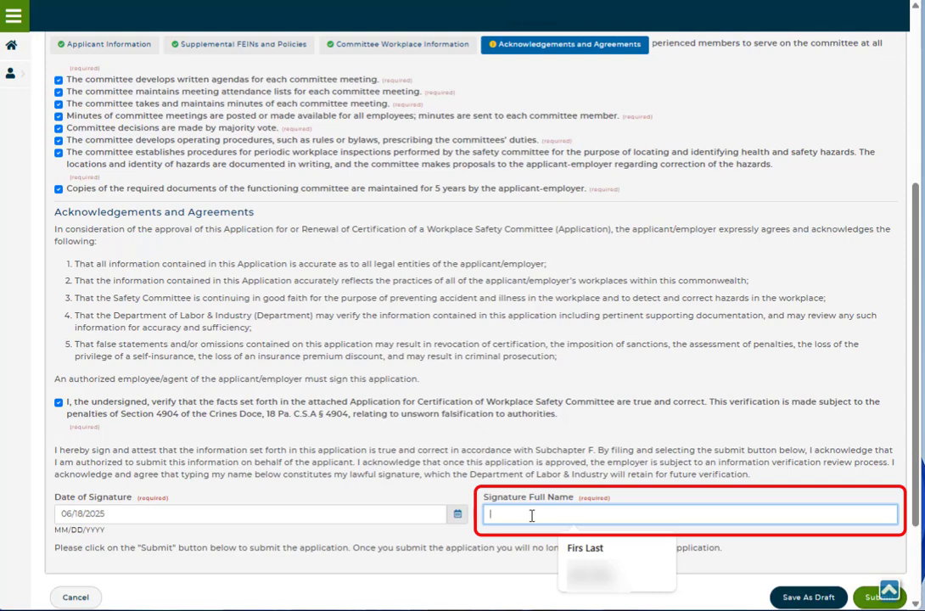
{"action": "type", "text": "First"}
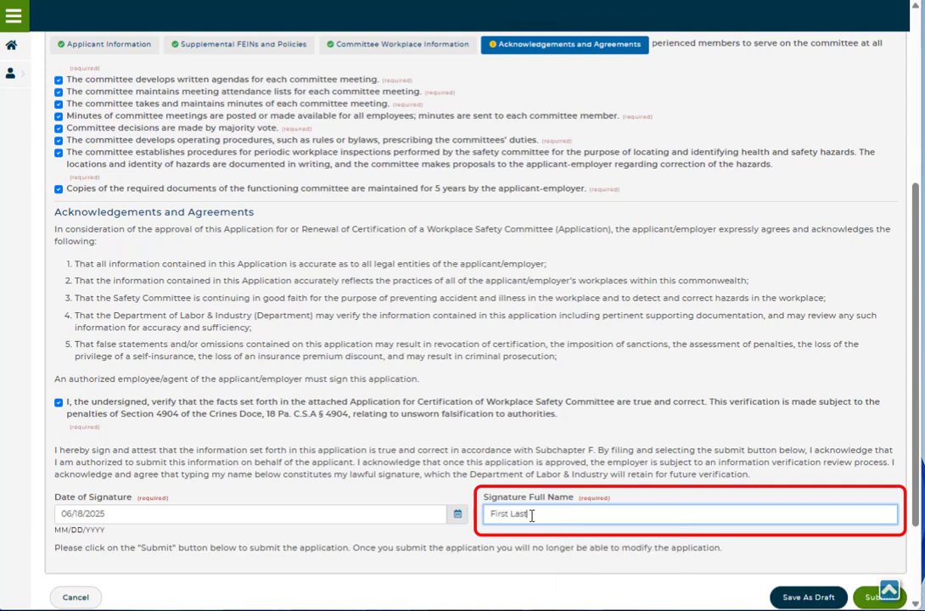
{"action": "type", "text": " Last"}
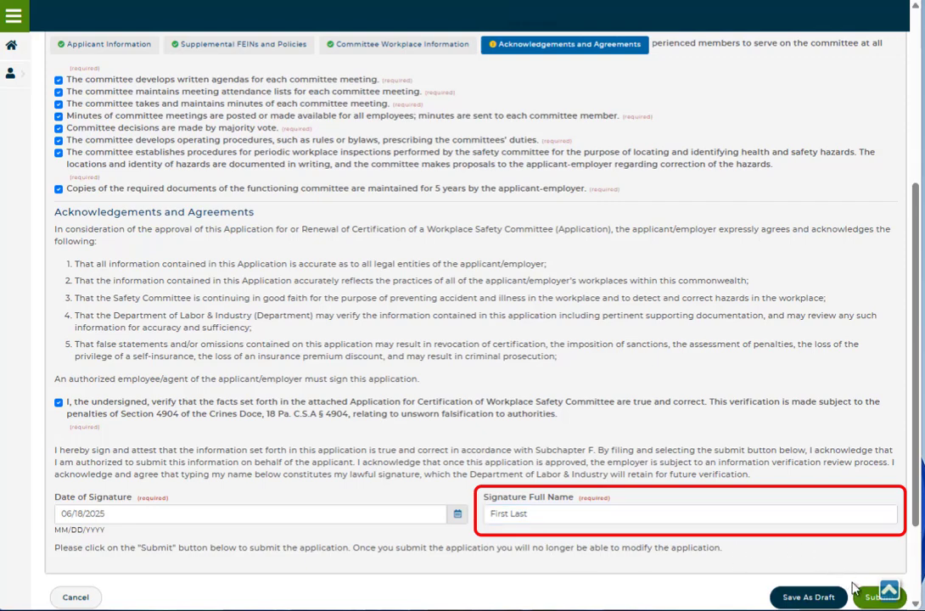
{"action": "left_click_drag", "start_coordinate": [917, 496], "coordinate": [916, 536]}
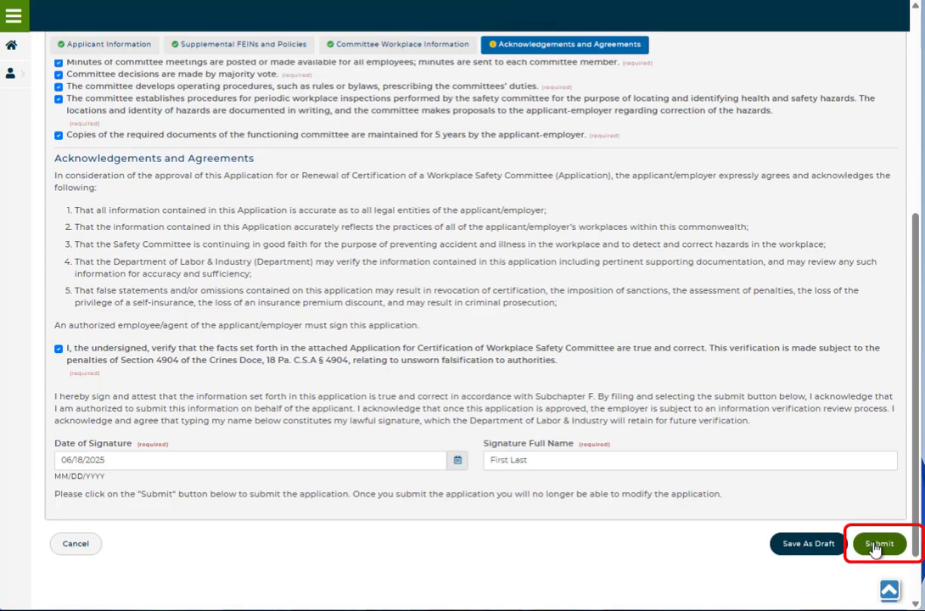
{"action": "left_click", "coordinate": [876, 546]}
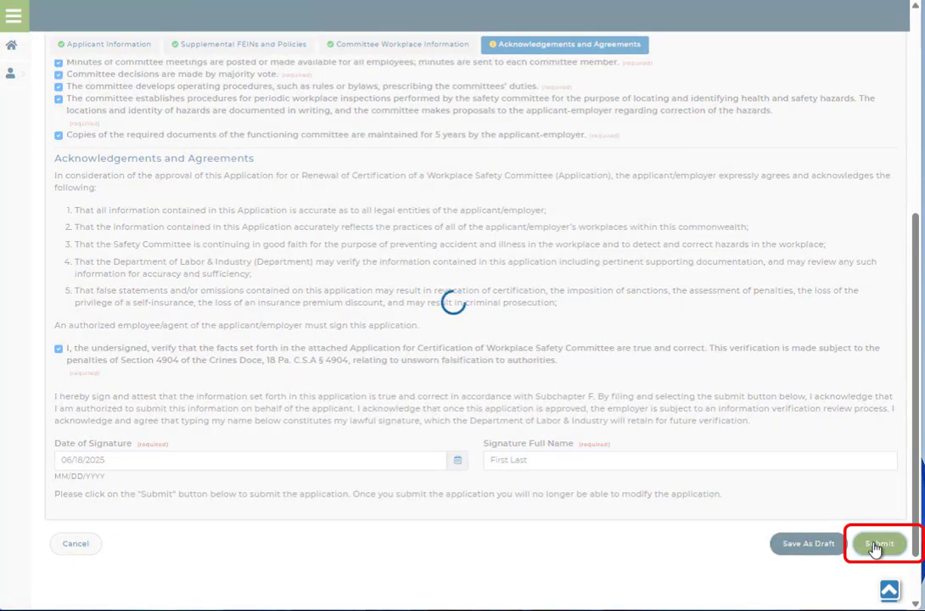